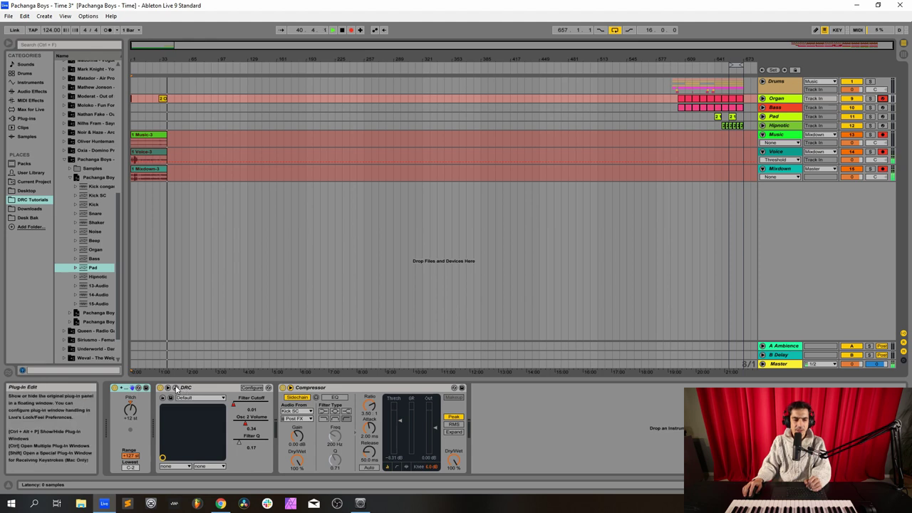
Step: Open the Organ track's DRC synth and load the factory Default patch
left_click(176, 389)
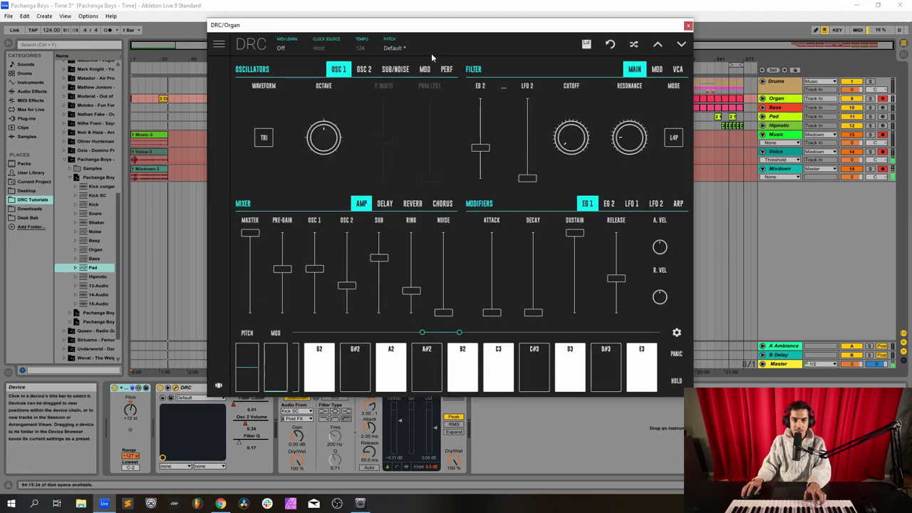
left_click(430, 51)
left_click(391, 86)
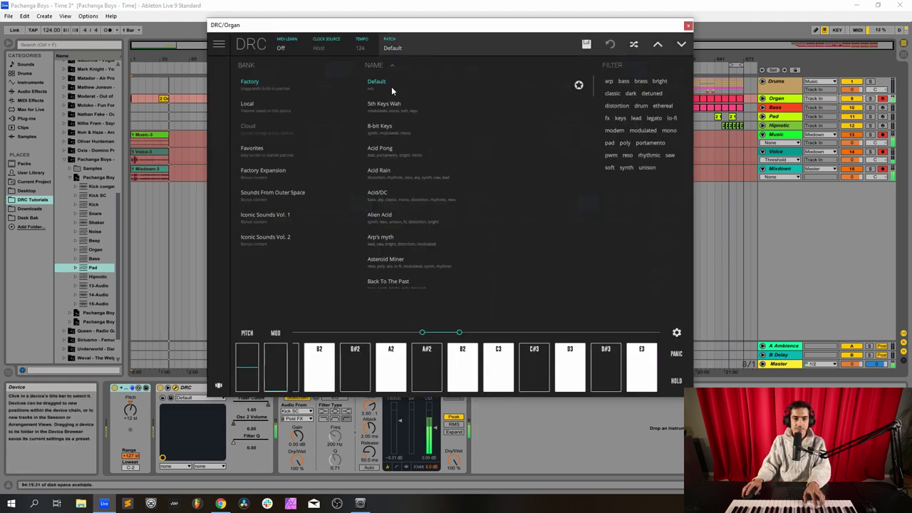
left_click(405, 49)
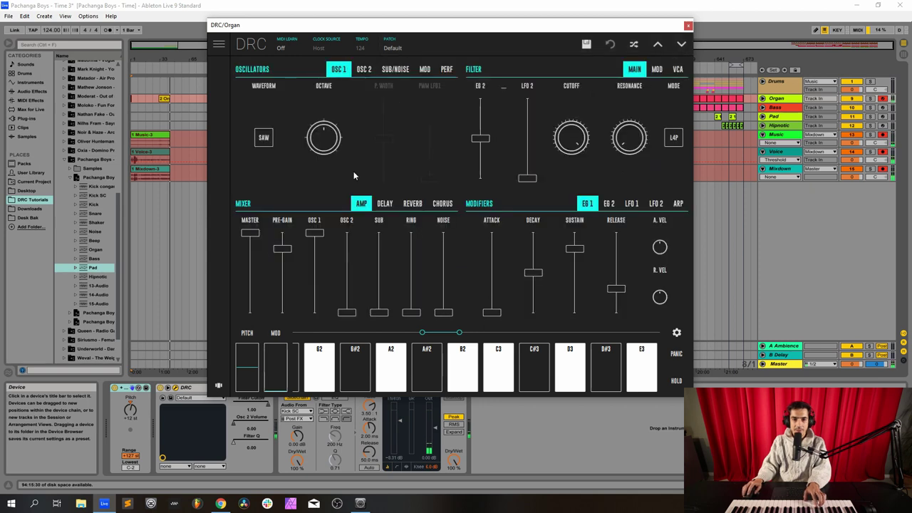
Step: Set the waveforms of oscillator 1, oscillator 2 and the sub oscillator to TRI
left_click(264, 138)
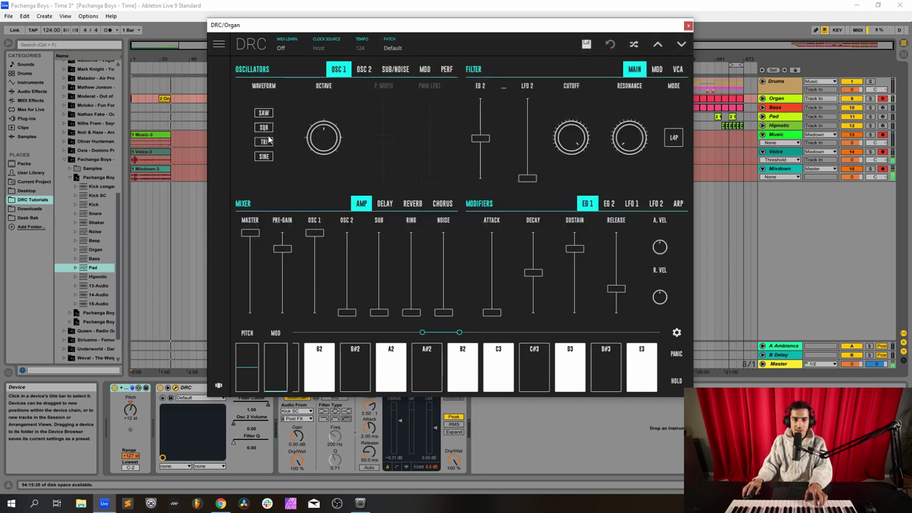
left_click(265, 127)
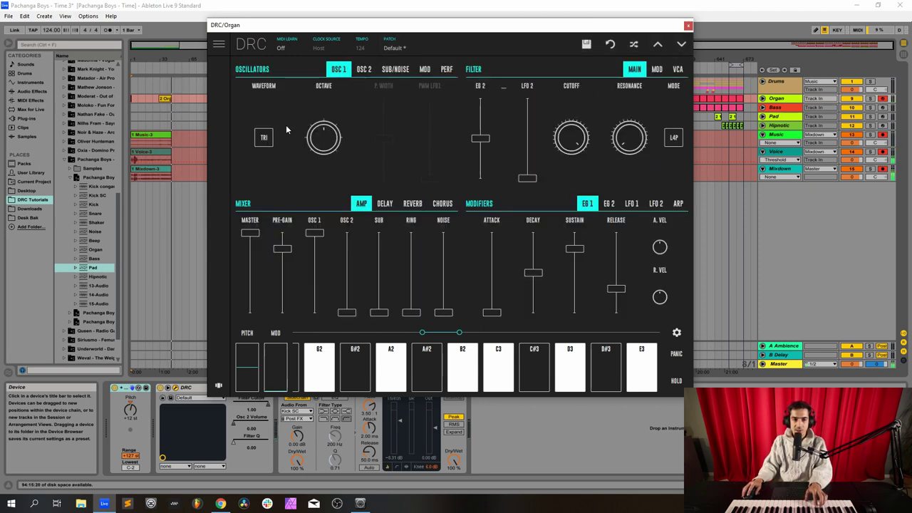
left_click(364, 69)
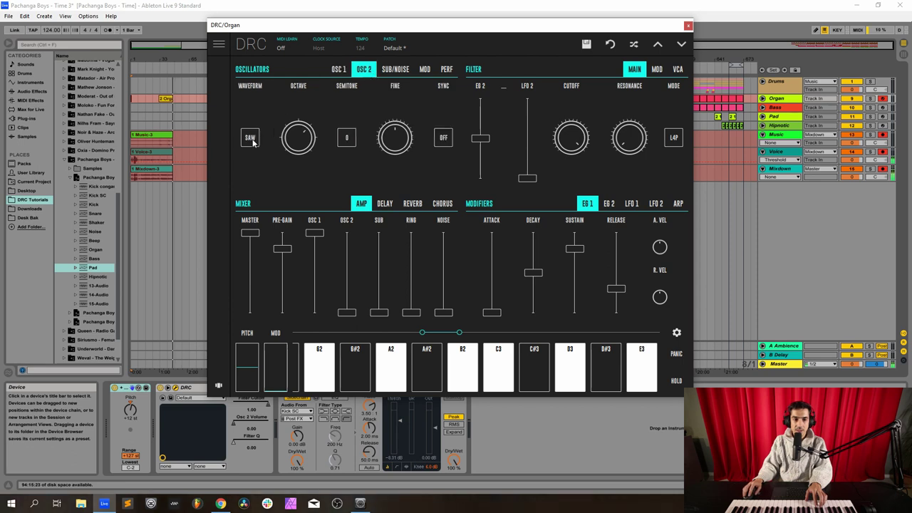
left_click(251, 138)
left_click(253, 146)
left_click(396, 69)
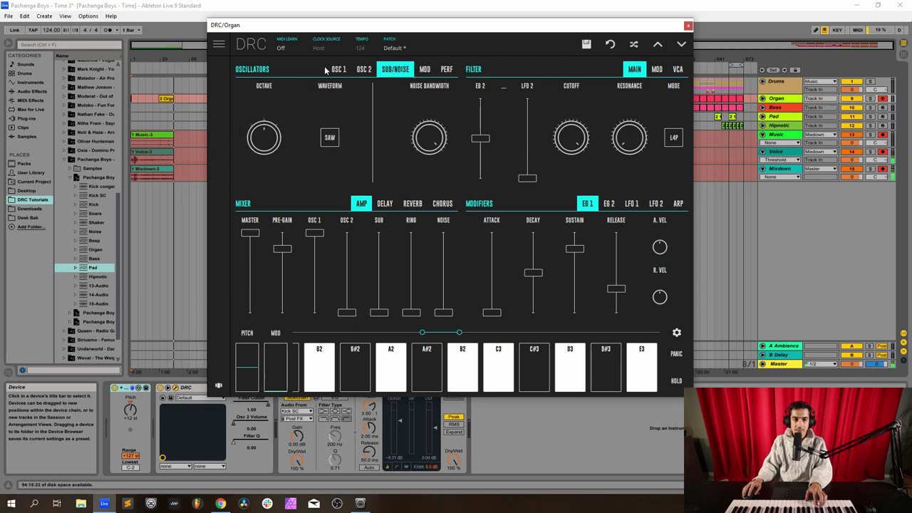
left_click(326, 139)
left_click(329, 145)
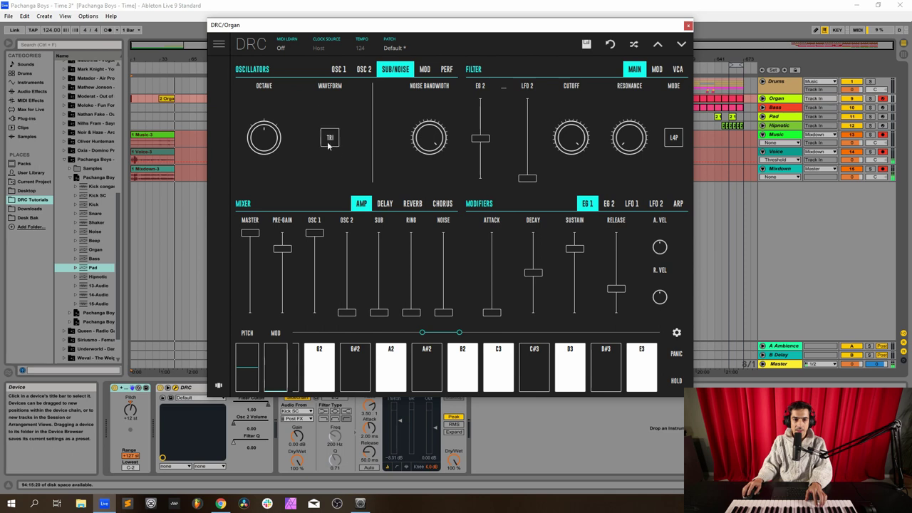
Step: Add a small LFO 1 modulation amount to both oscillators and set the LFO 1 rate to about 0.362
left_click(426, 72)
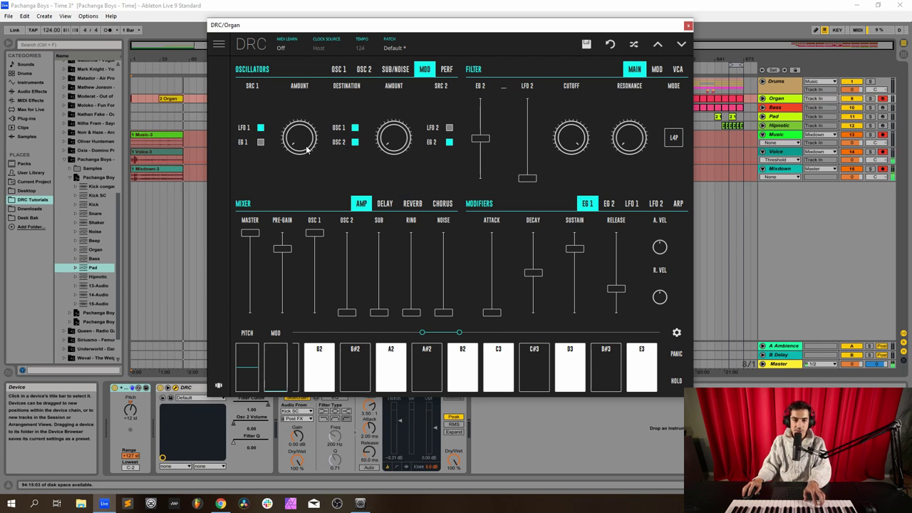
left_click_drag(306, 148, 307, 103)
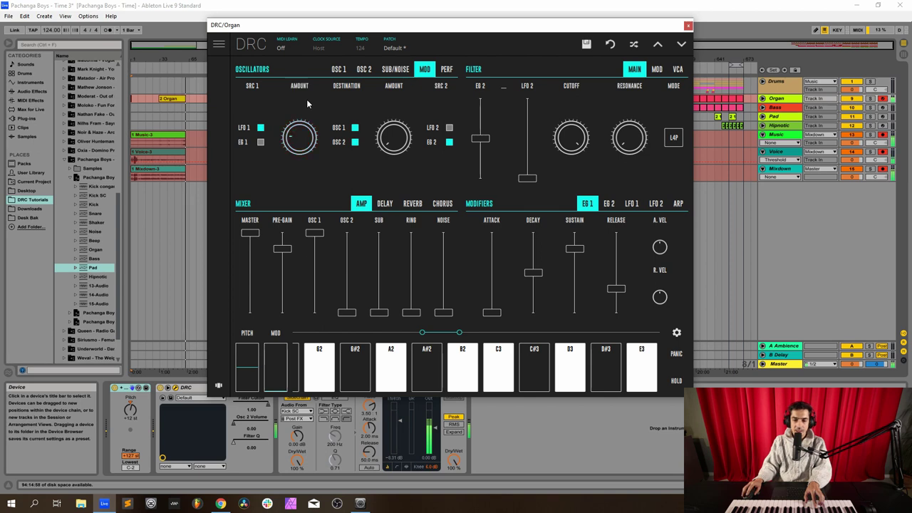
left_click(631, 203)
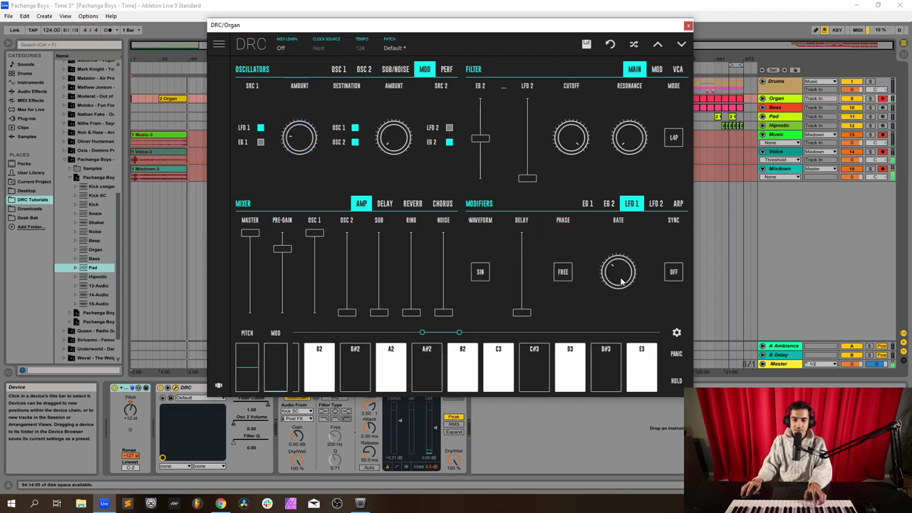
left_click_drag(620, 281, 627, 279)
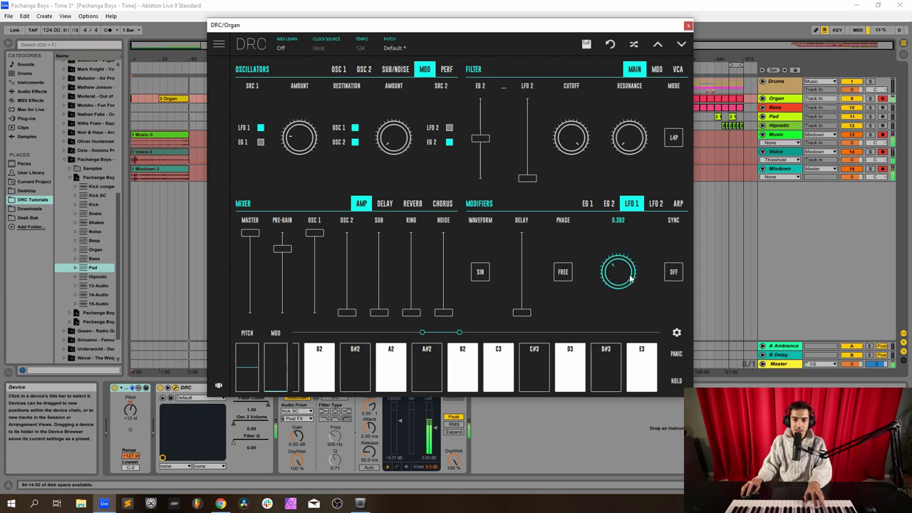
Step: Lower the mixer's pre-gain and oscillator 1 level to just over half
left_click(396, 71)
left_click(338, 69)
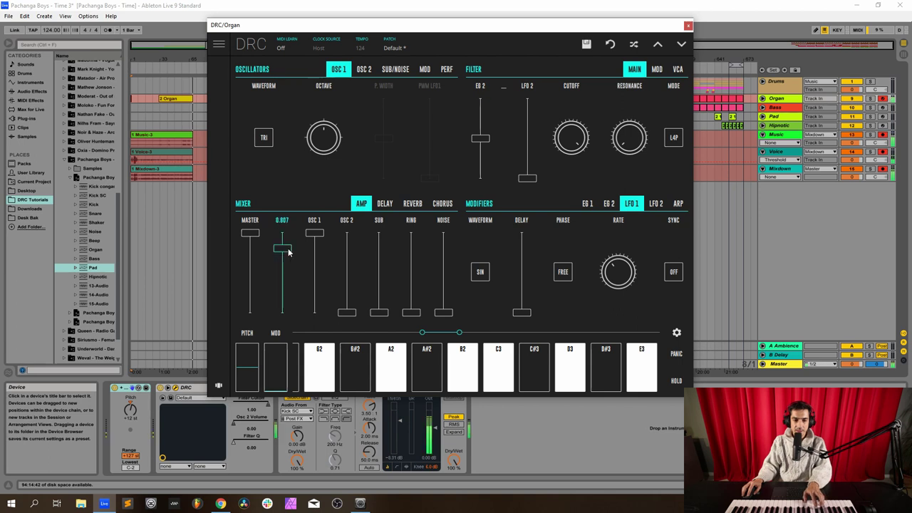
left_click_drag(287, 251, 285, 269)
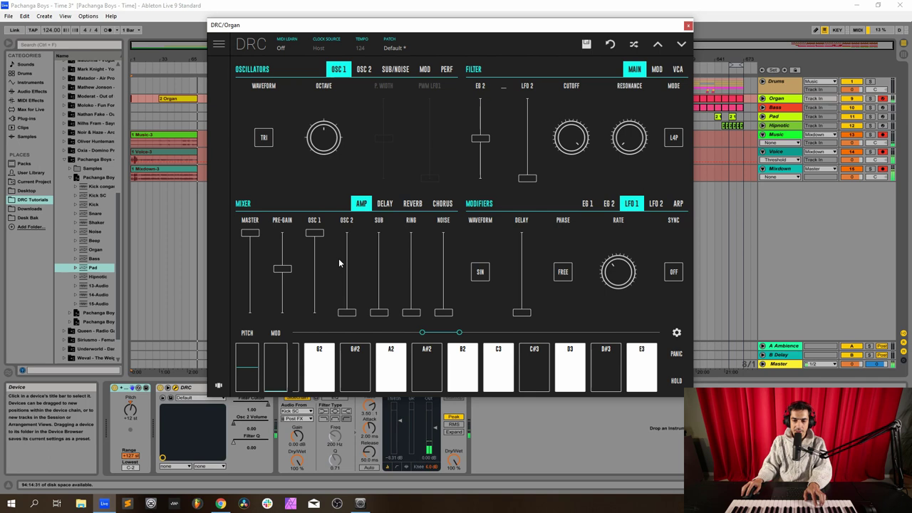
left_click_drag(315, 265, 317, 268)
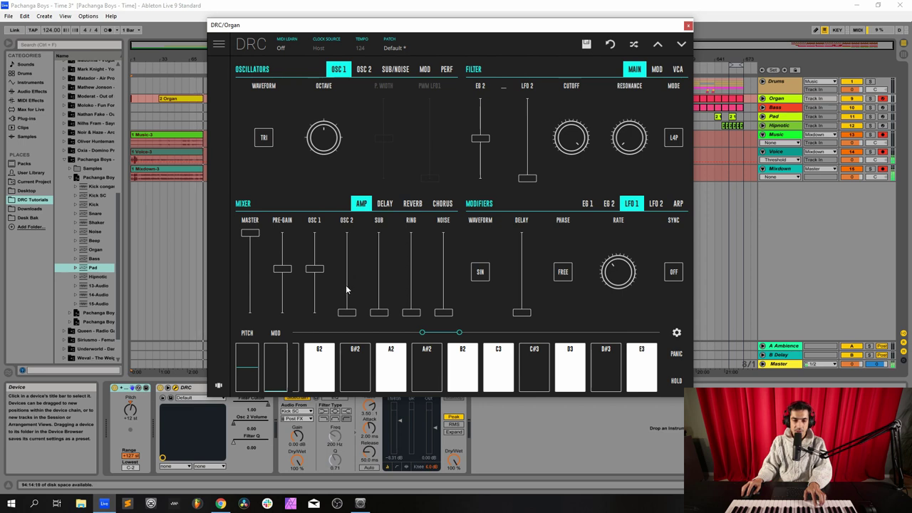
Step: Raise oscillator 2 to about 0.22, the sub level to around two-thirds and the ring level to around a quarter
left_click_drag(345, 285, 346, 299)
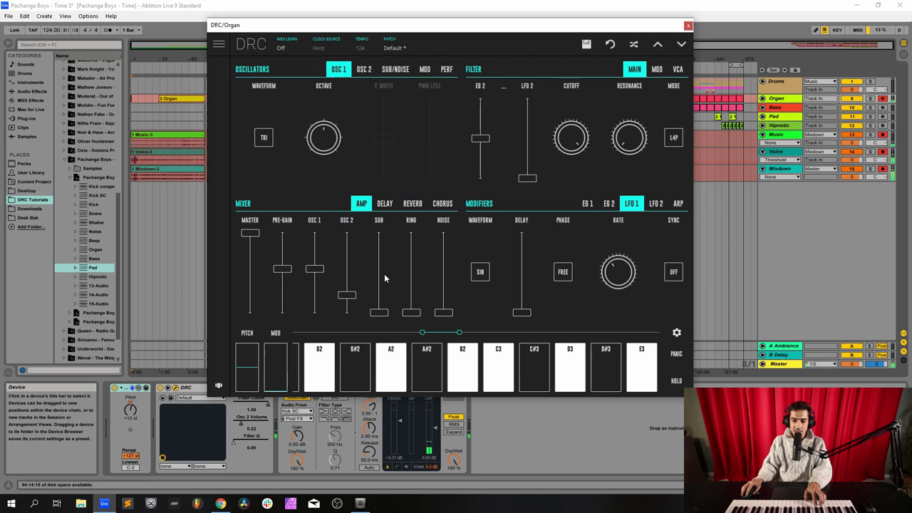
mouse_move(384, 267)
left_mouse_down()
mouse_move(382, 259)
mouse_move(391, 260)
mouse_move(380, 259)
mouse_move(394, 262)
left_mouse_up()
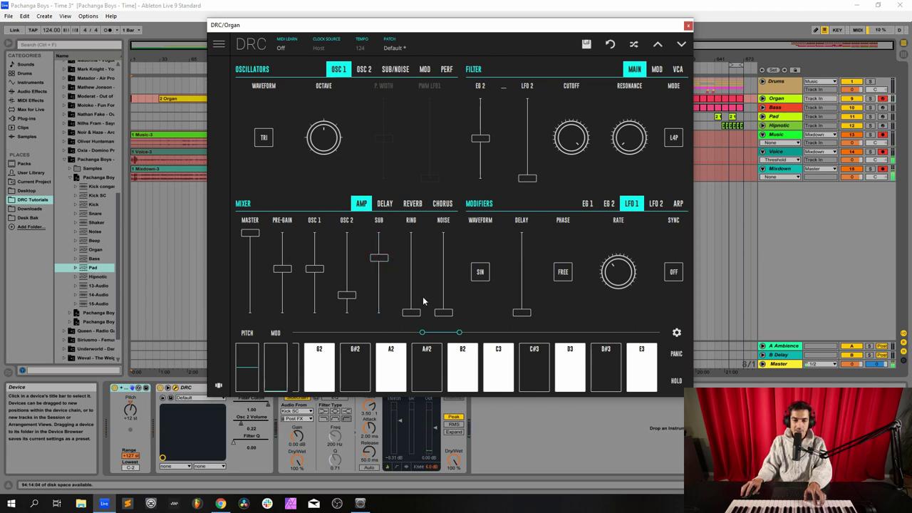
left_click_drag(412, 312, 421, 294)
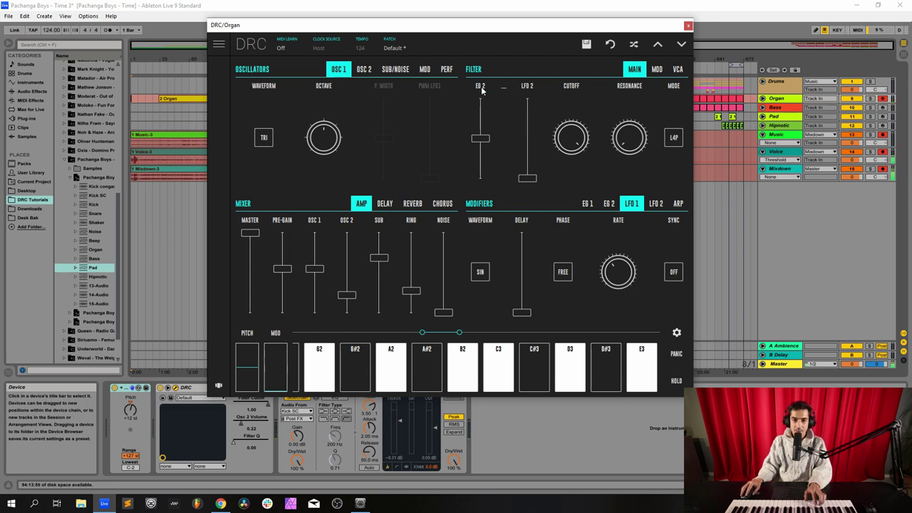
Step: Shape the filter with EG 2 amount slightly below centre, cutoff 0.00, resonance about 0.14 and keyboard tracking at minimum
left_click(608, 204)
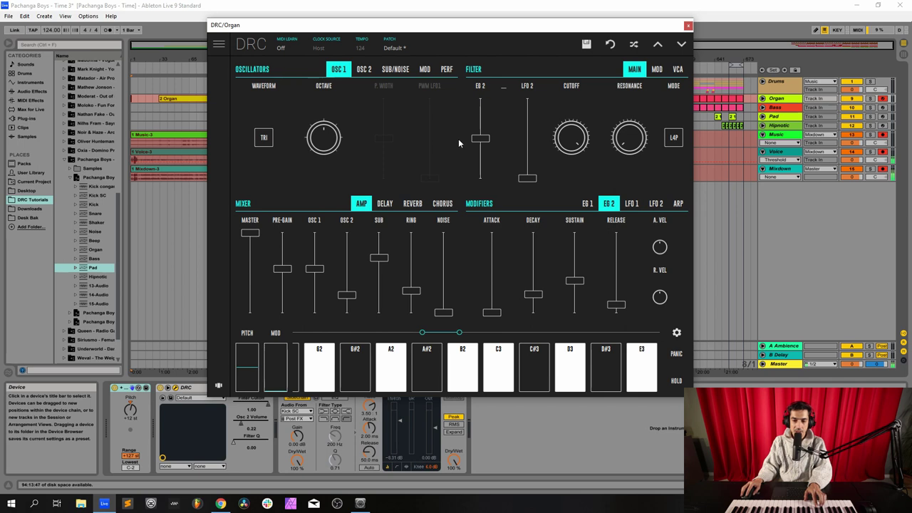
mouse_move(481, 138)
left_mouse_down()
mouse_move(480, 155)
mouse_move(493, 151)
left_mouse_up()
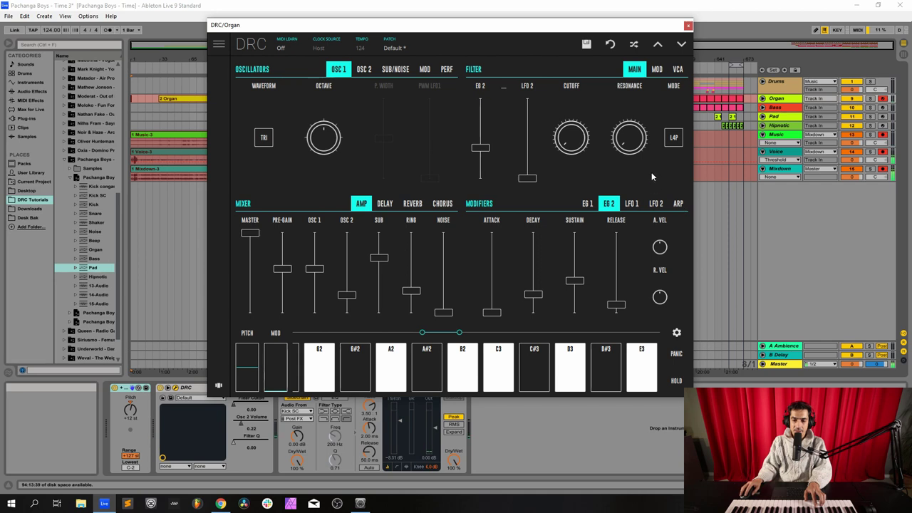
left_click_drag(630, 141, 638, 114)
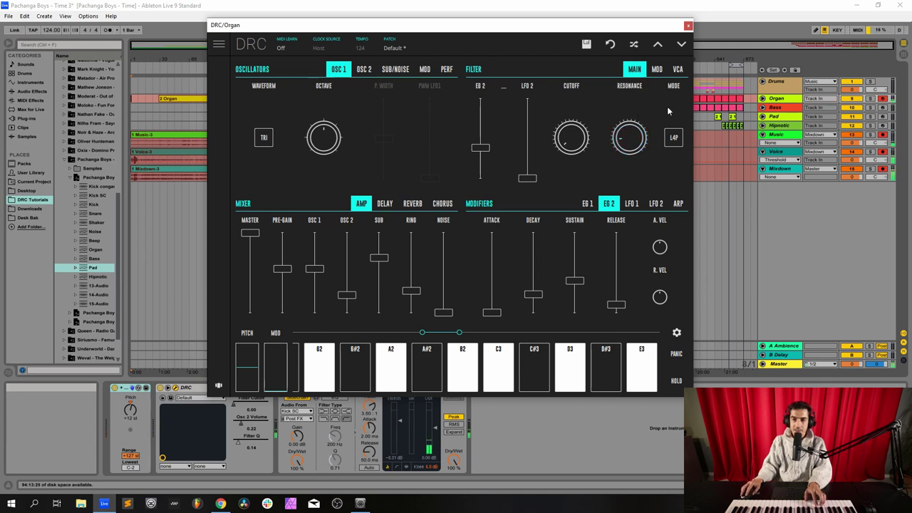
left_click(656, 71)
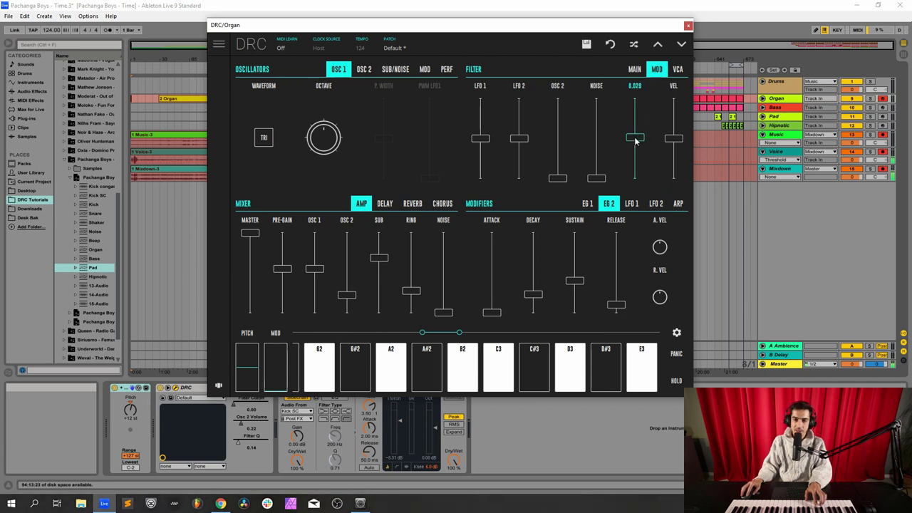
left_click_drag(636, 140, 638, 180)
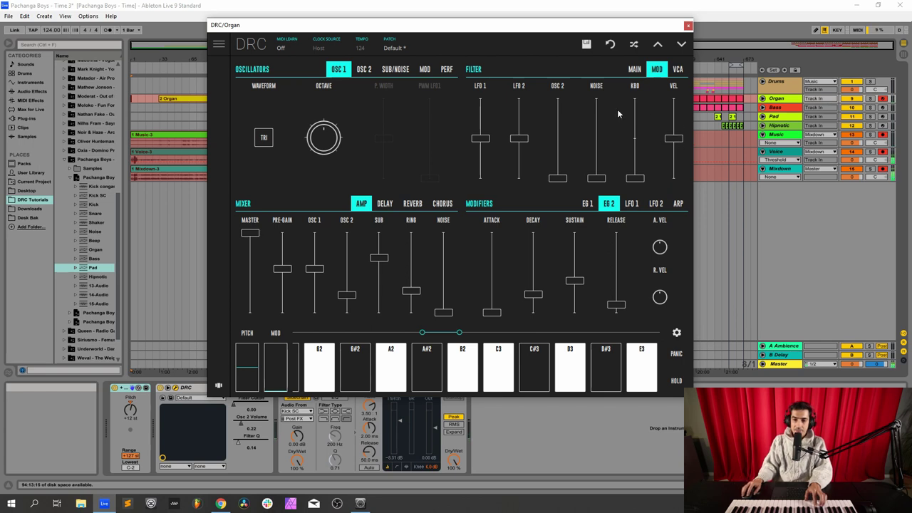
Step: Set envelope EG 1 to minimum decay and full sustain, and raise its release slightly
left_click(587, 203)
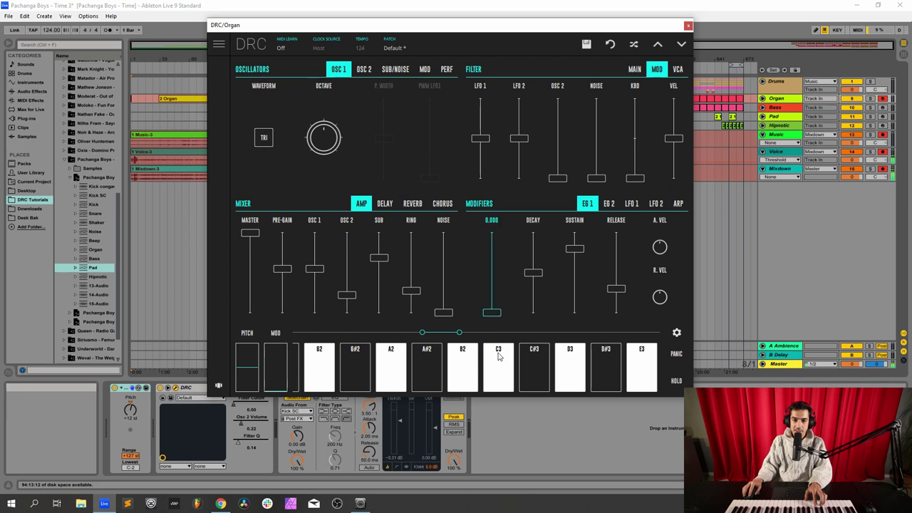
left_click_drag(535, 275, 531, 379)
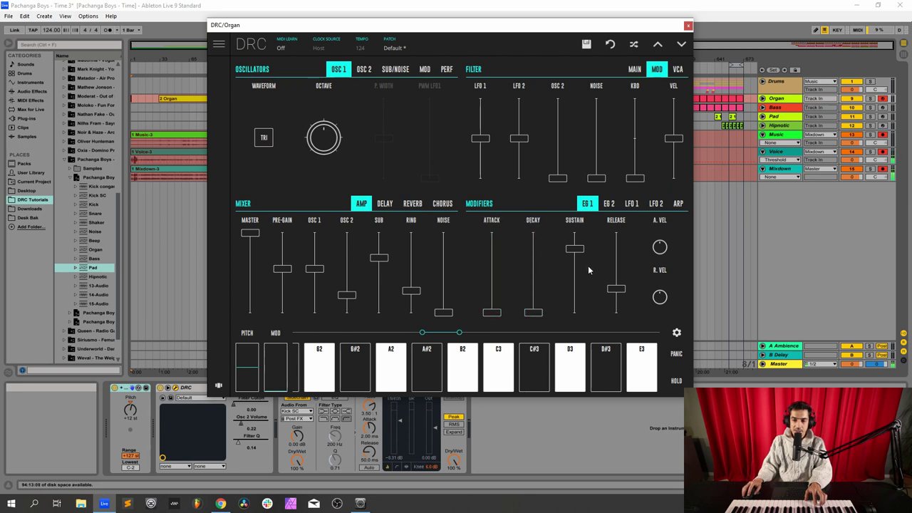
left_click_drag(574, 248, 574, 171)
left_click_drag(614, 290, 626, 282)
Step: Set the decay and sustain of envelope EG 2 to maximum
left_click(608, 204)
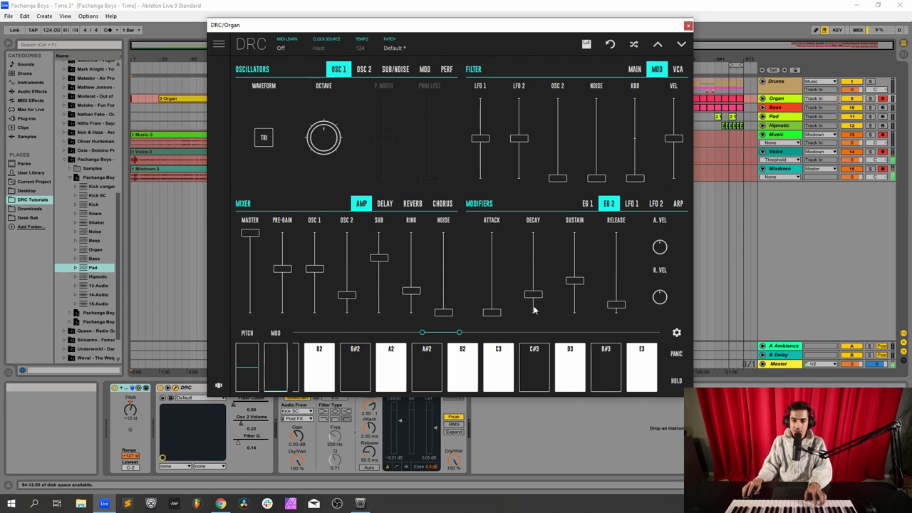
left_click_drag(536, 293, 533, 233)
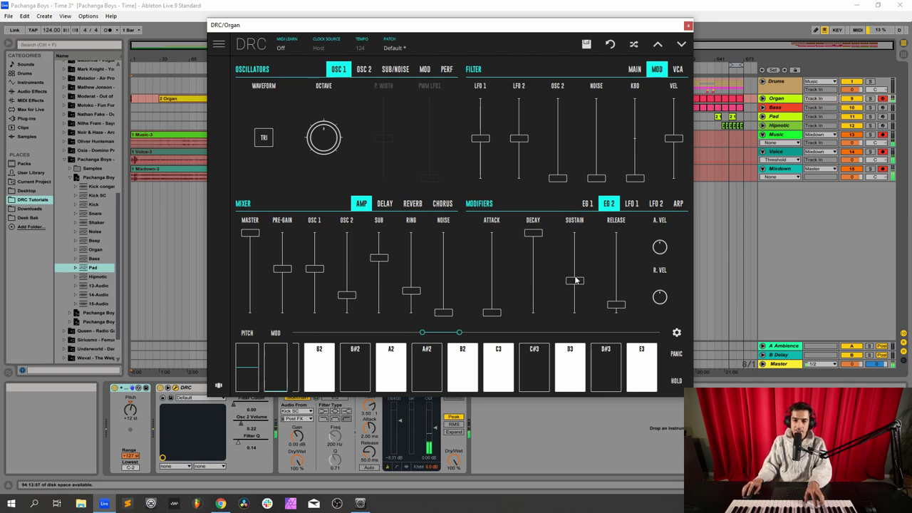
left_click_drag(574, 282, 575, 117)
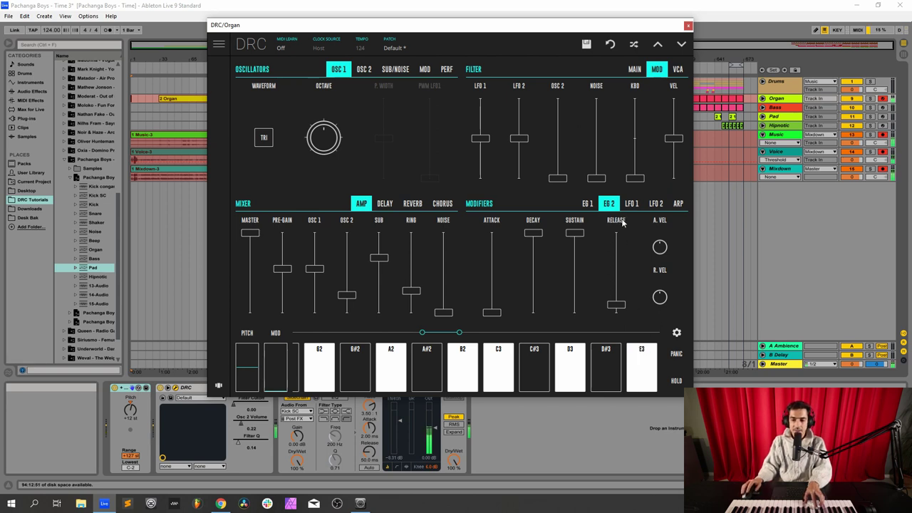
Step: Add reverb with an amount of about one fifth and a decay of about four fifths
left_click(412, 205)
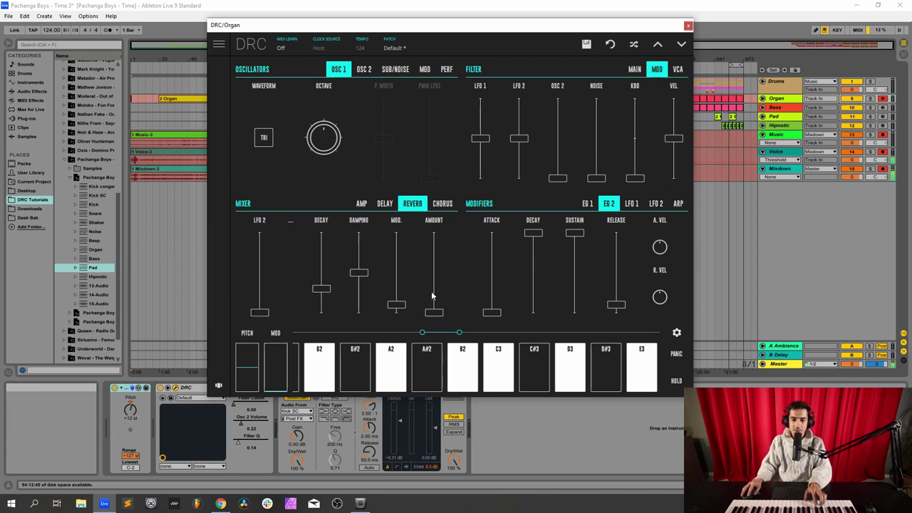
left_click_drag(434, 311, 450, 300)
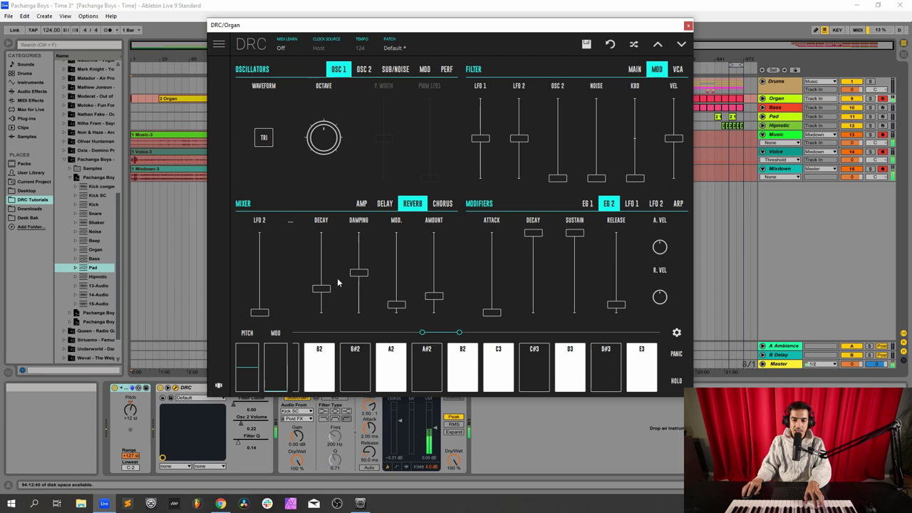
left_click_drag(320, 257, 334, 251)
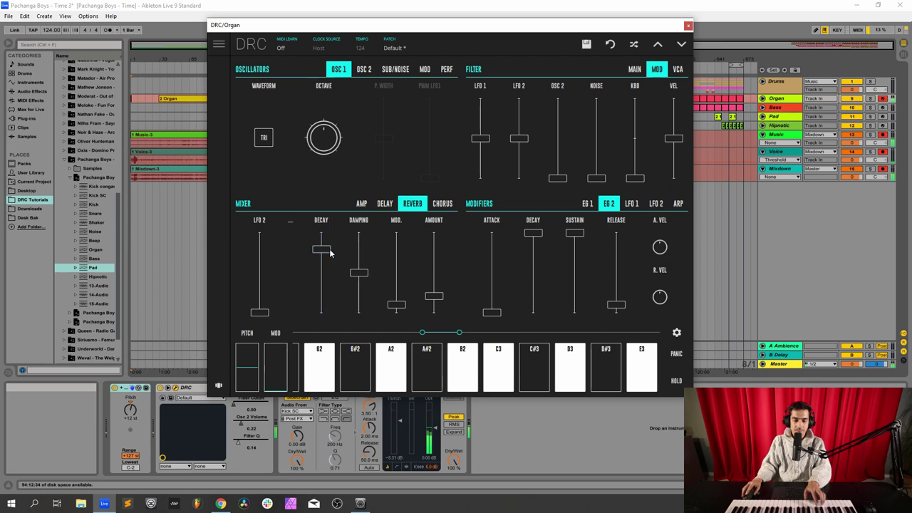
Step: Close the Organ synth window and switch record arming from the Organ track to the Bass track
left_click(688, 26)
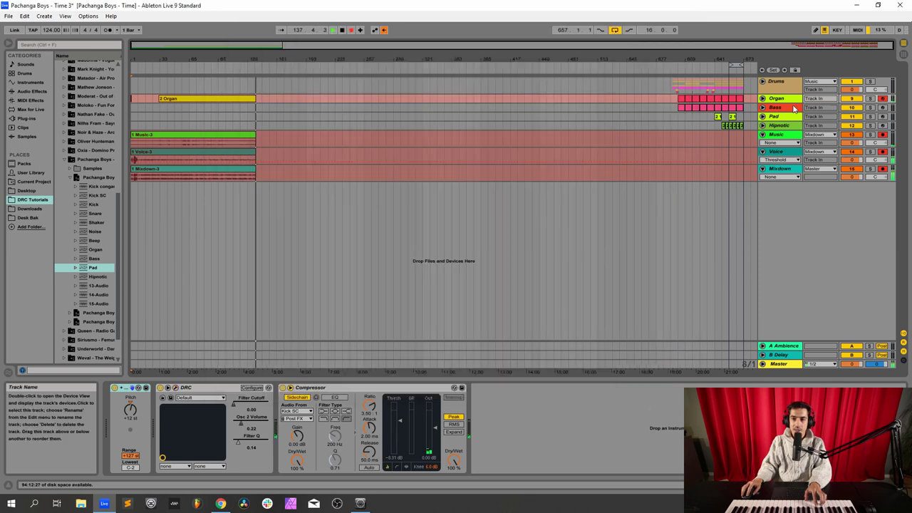
left_click(883, 99)
left_click(883, 107)
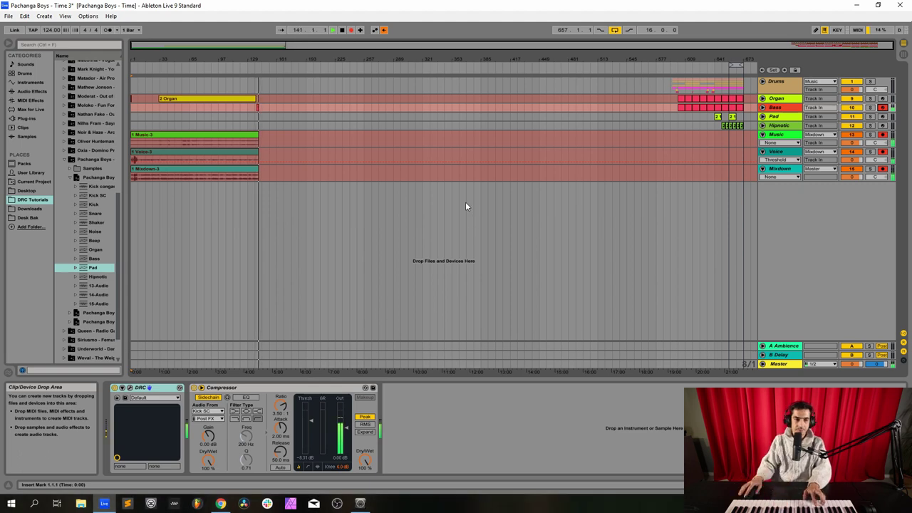
Step: Open the DRC synth on the Bass track and load the Factory bank's Default patch
left_click(129, 387)
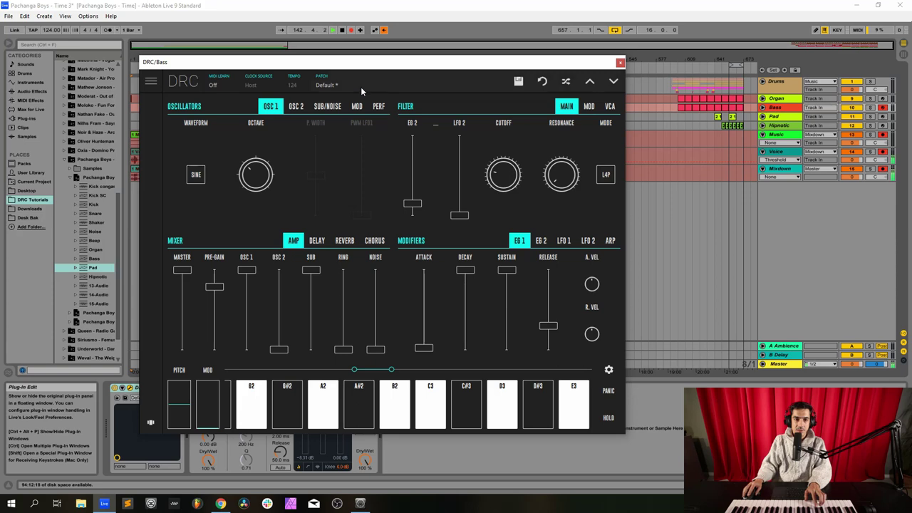
left_click(360, 87)
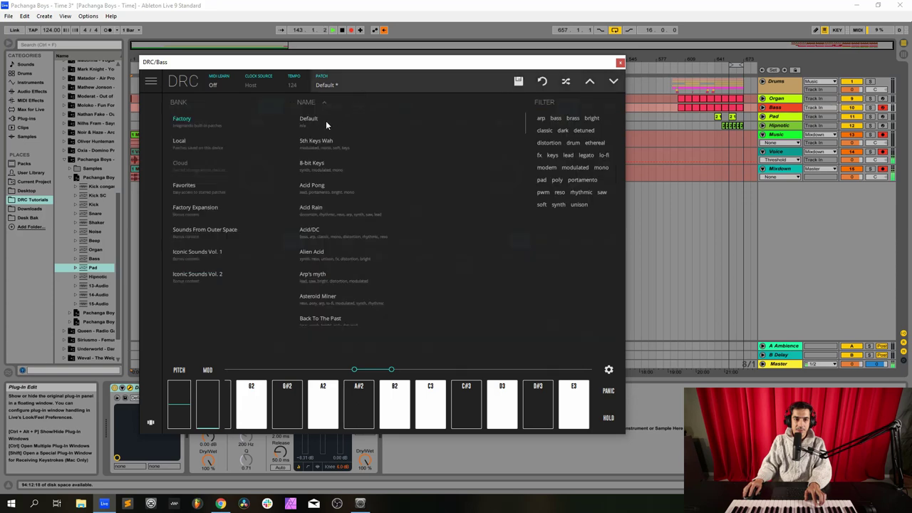
left_click(346, 82)
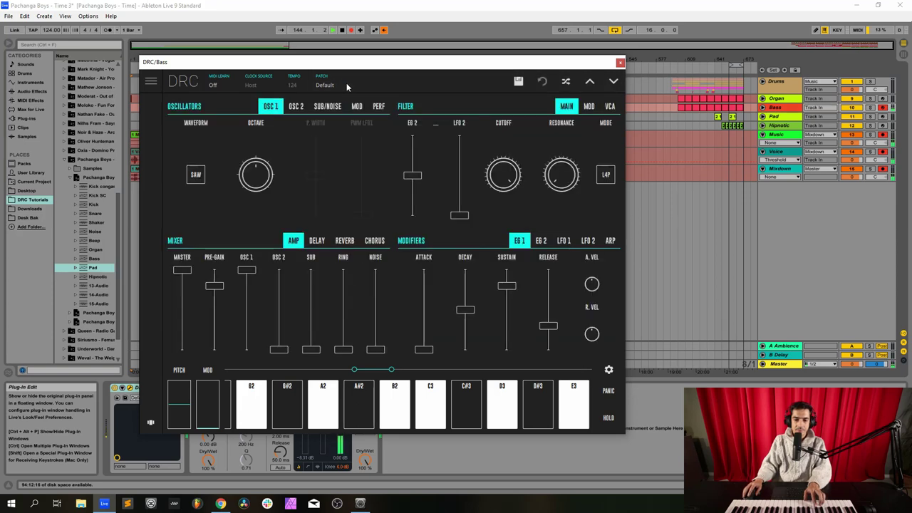
Step: Set oscillator 1 and the sub oscillator to sine waves and raise the sub level to maximum
left_click(199, 176)
left_click(199, 197)
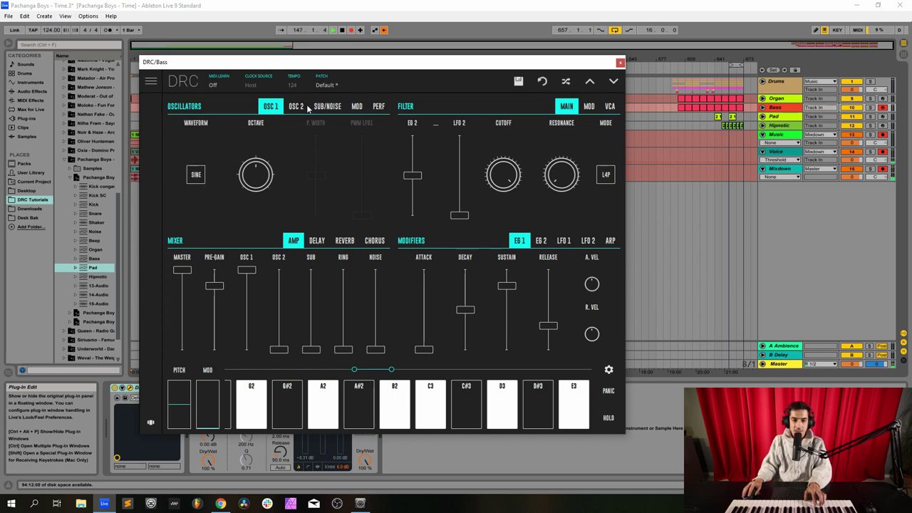
left_click(324, 108)
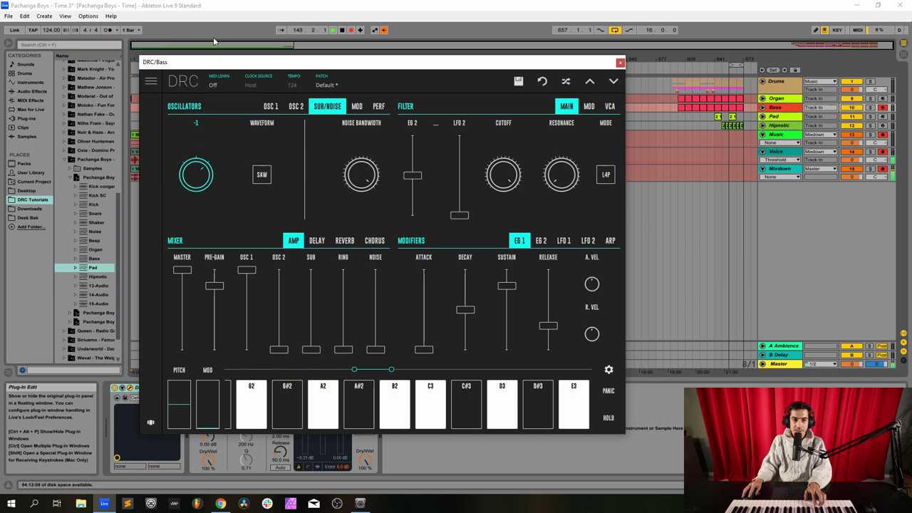
left_click(262, 175)
left_click(264, 194)
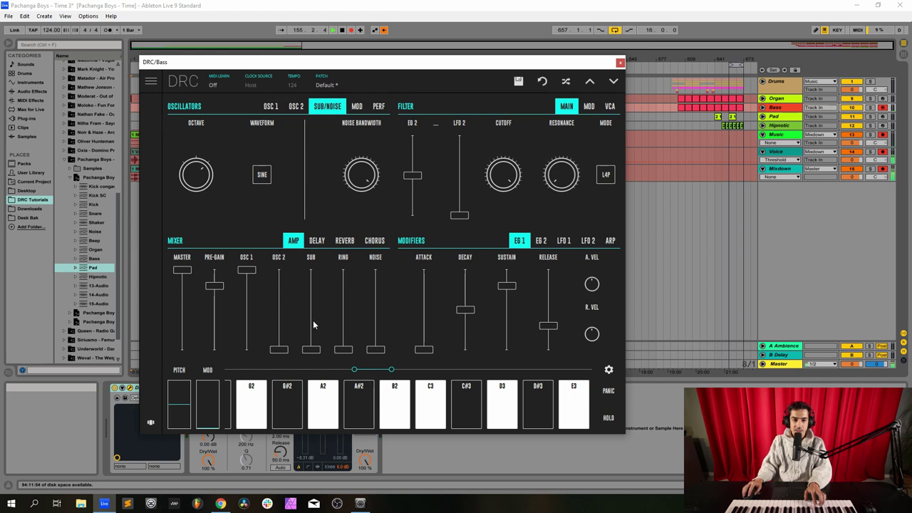
left_click_drag(313, 319, 313, 211)
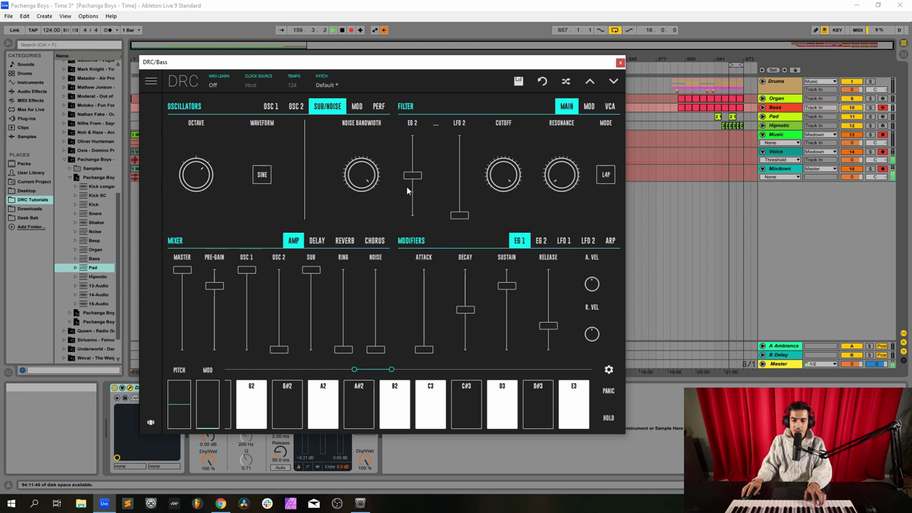
Step: Reduce the EG 2 amount on the filter to near its minimum and lower the bass filter's cutoff
mouse_move(410, 204)
left_mouse_down()
mouse_move(414, 195)
mouse_move(419, 206)
left_mouse_up()
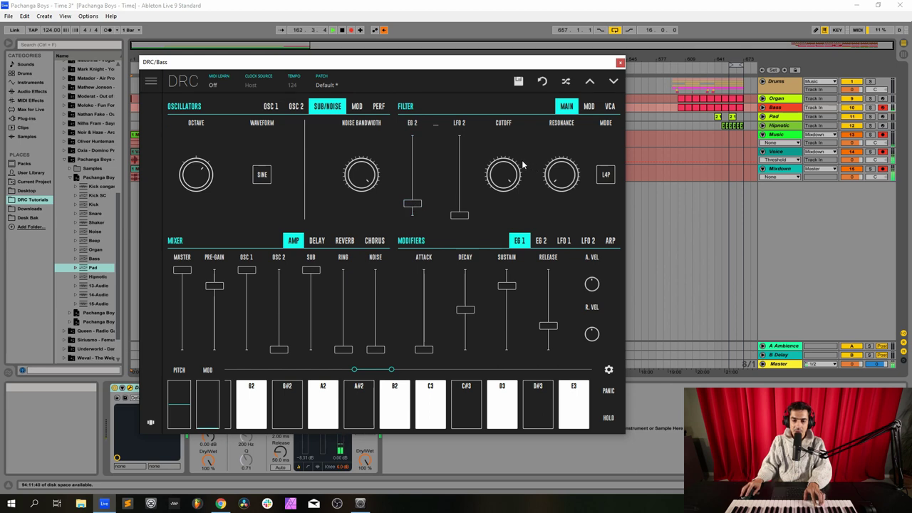
left_click_drag(506, 177, 532, 153)
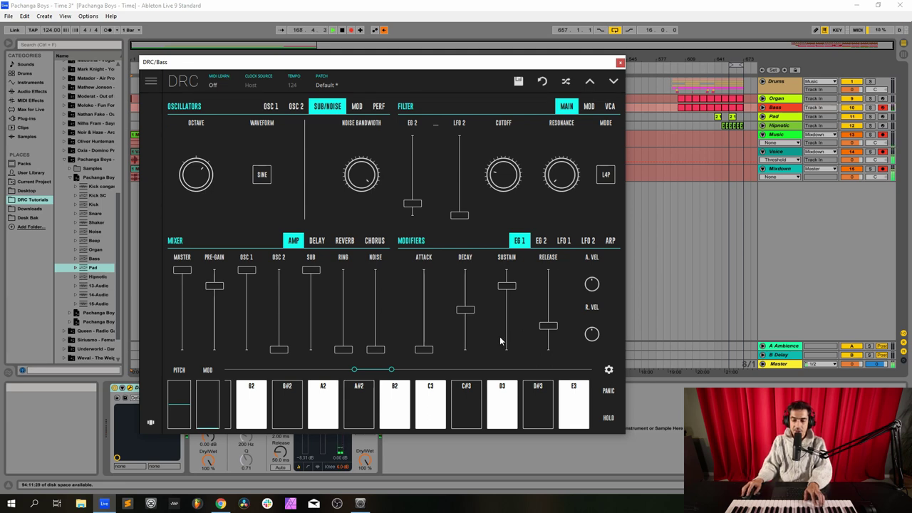
Step: Set decay and sustain to maximum on both EG 1 and EG 2, and raise the EG 2 attack slightly
left_click_drag(465, 309, 507, 270)
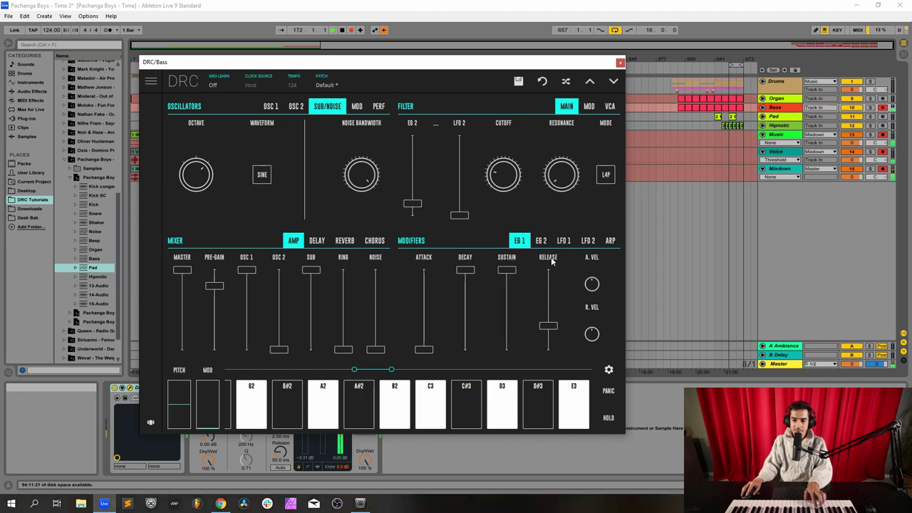
left_click(541, 240)
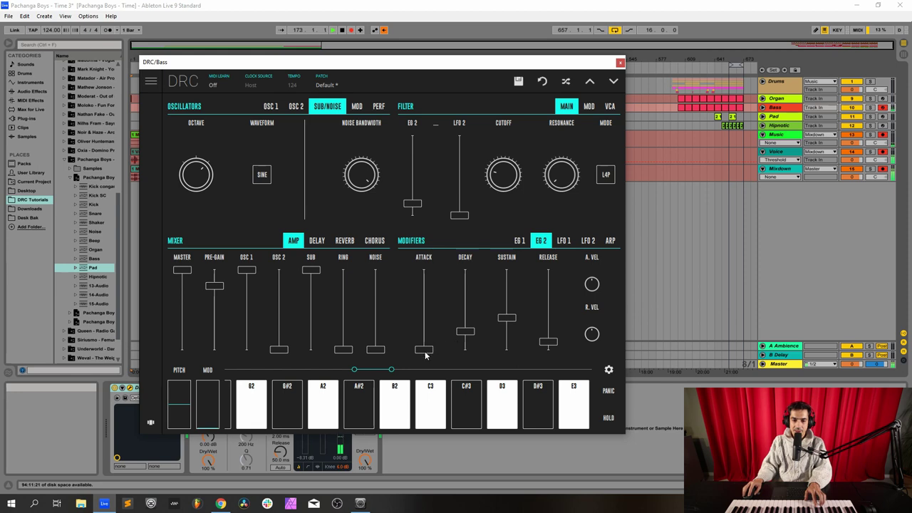
left_click_drag(426, 356, 437, 350)
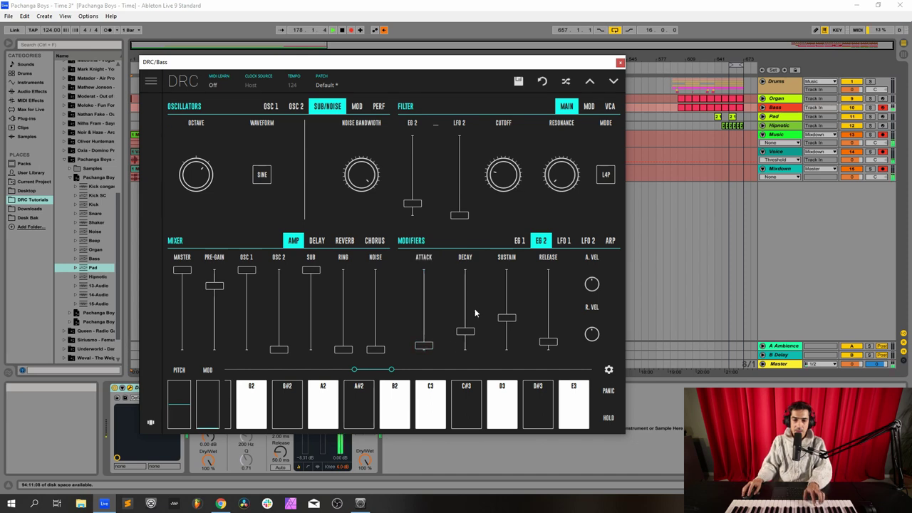
left_click_drag(475, 308, 493, 210)
left_click_drag(510, 313, 528, 135)
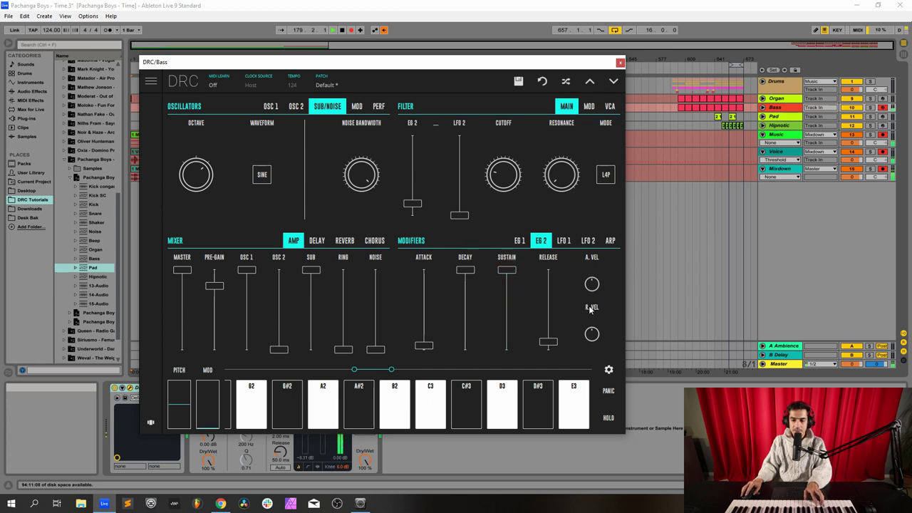
mouse_move(555, 260)
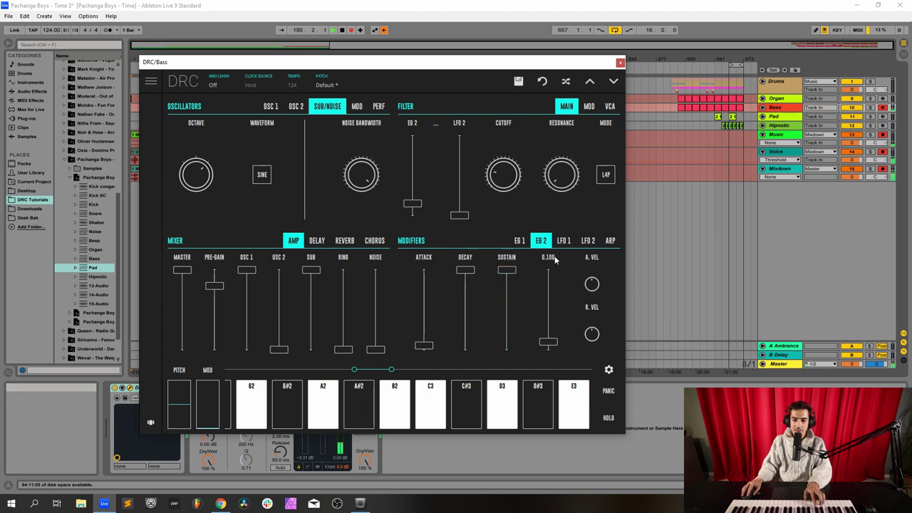
Step: Close the Bass synth window, select the Pad track and arm it for recording
left_click(620, 63)
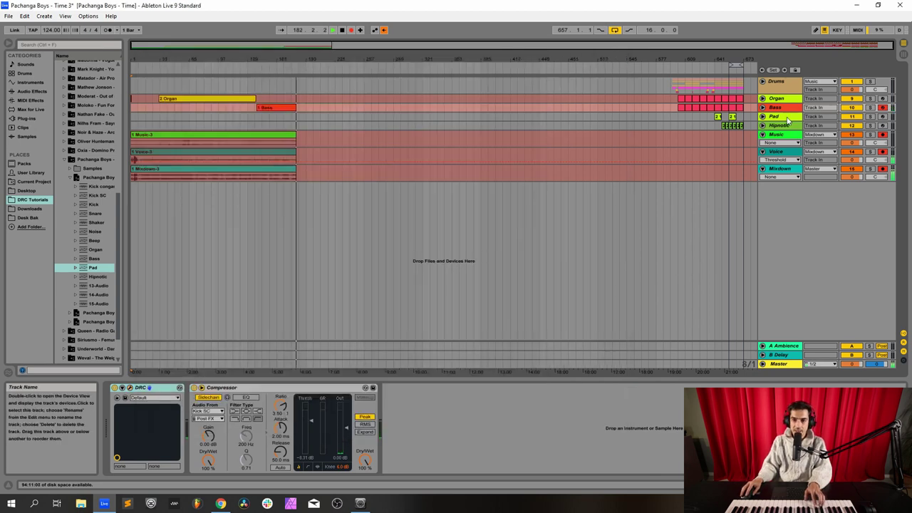
left_click(787, 117)
left_click(884, 117)
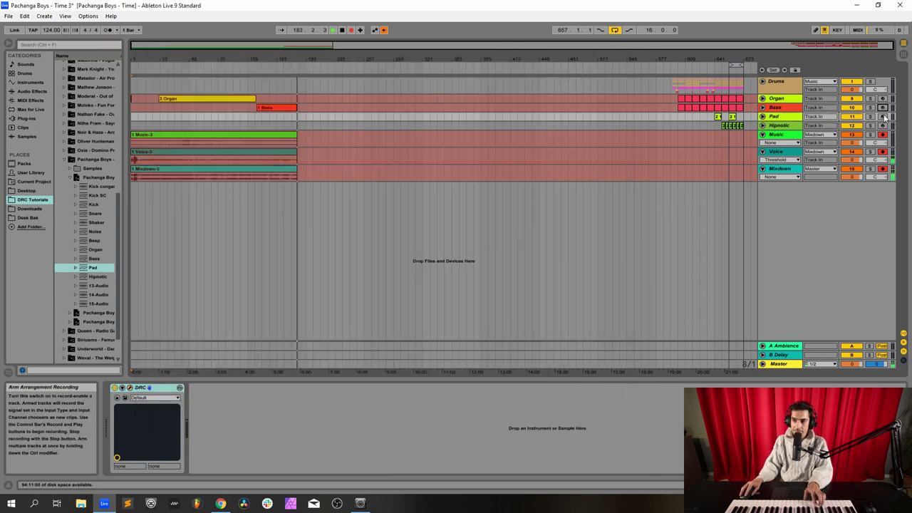
left_click(883, 117)
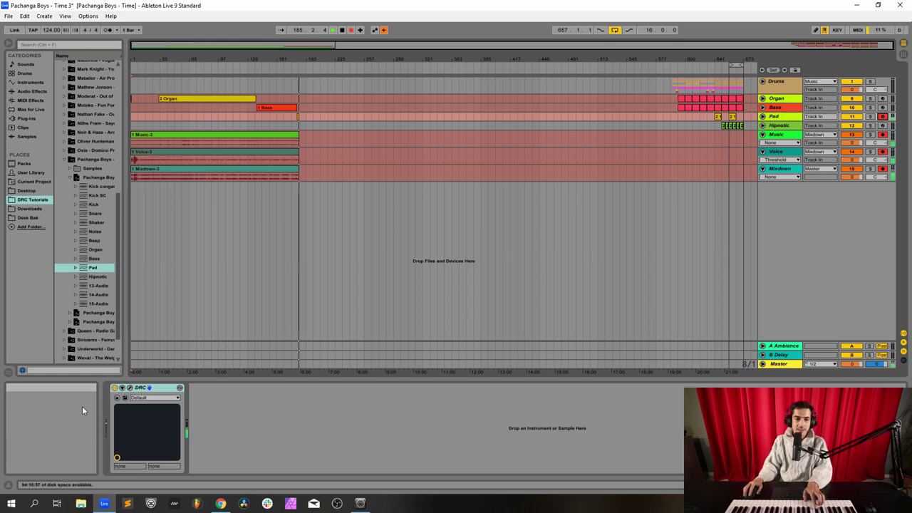
Step: Open the DRC synth on the Pad track and reset it to the Factory Default patch
left_click(131, 390)
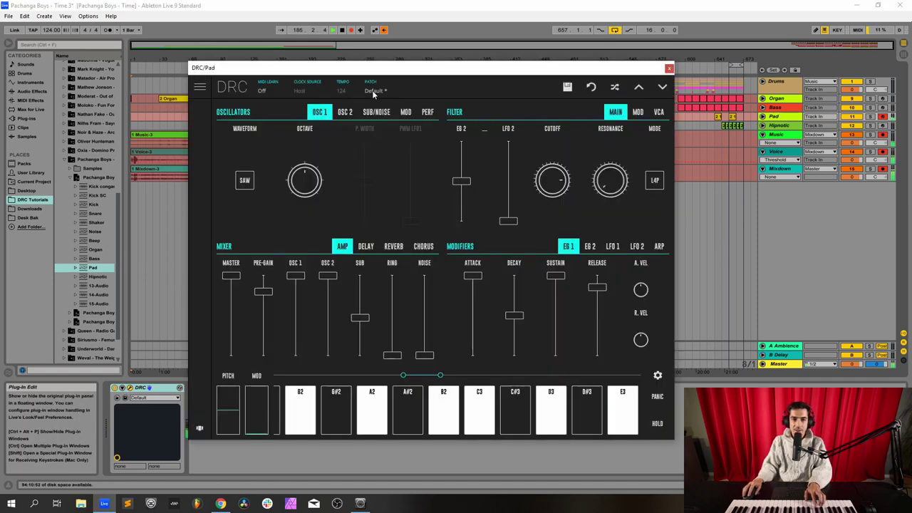
left_click(378, 90)
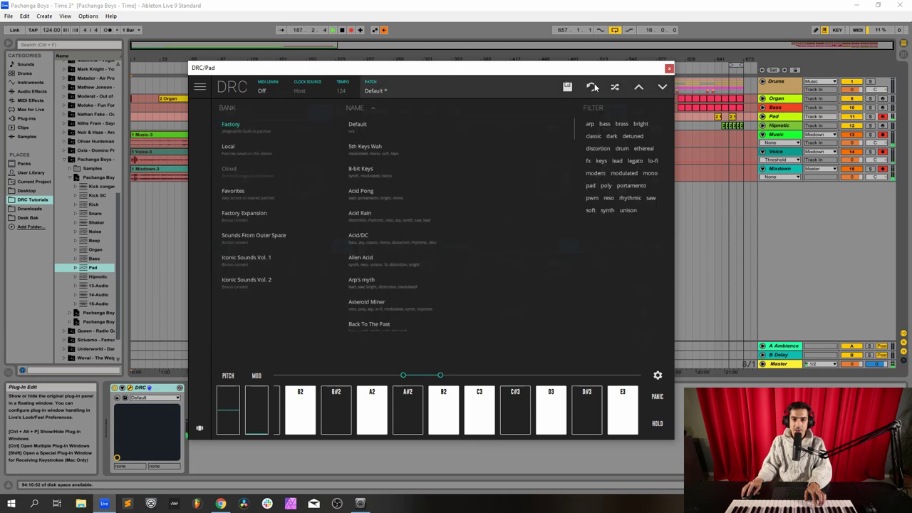
left_click(387, 126)
left_click(392, 94)
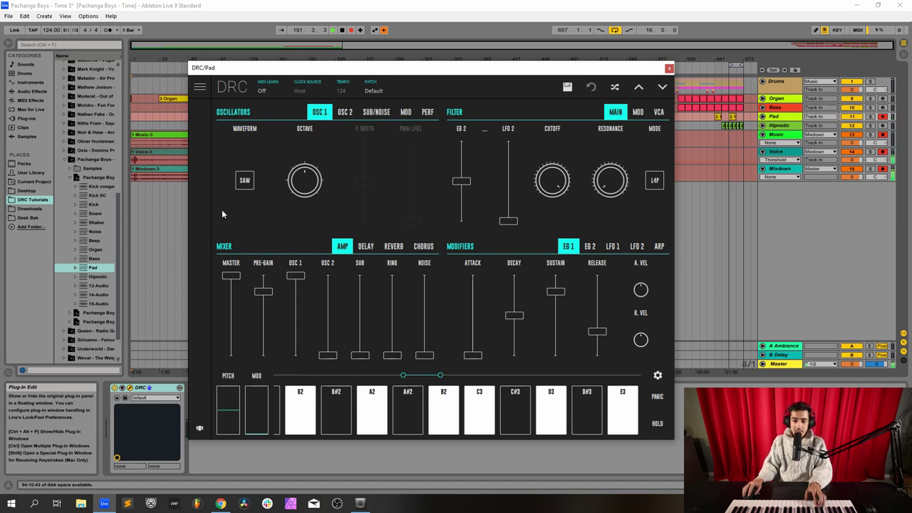
Step: Set oscillator 2's octave to the centre, its mixer level to maximum and the sub level to about half
left_click(341, 112)
left_click_drag(281, 180, 284, 204)
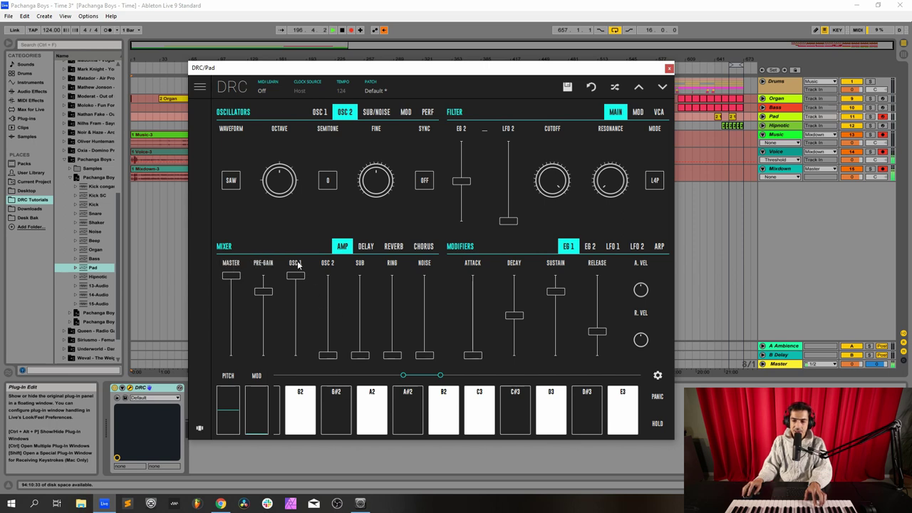
left_click(327, 276)
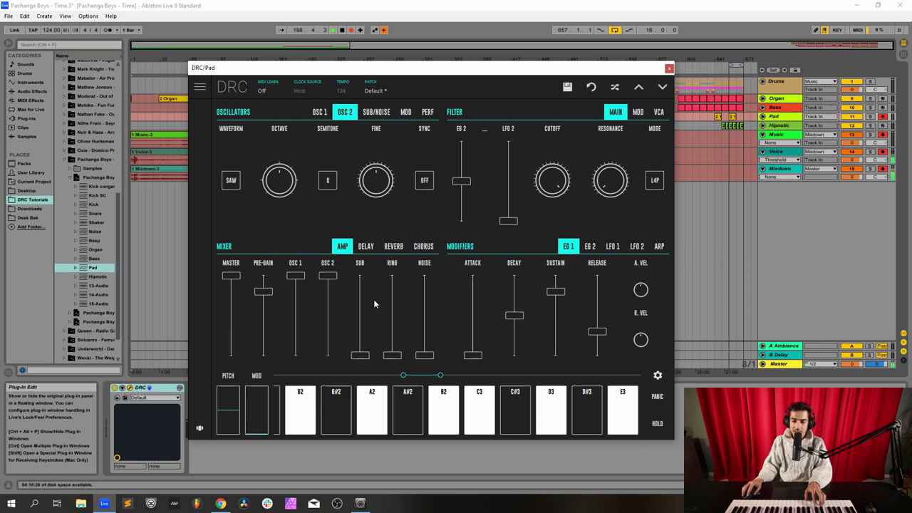
left_click(365, 318)
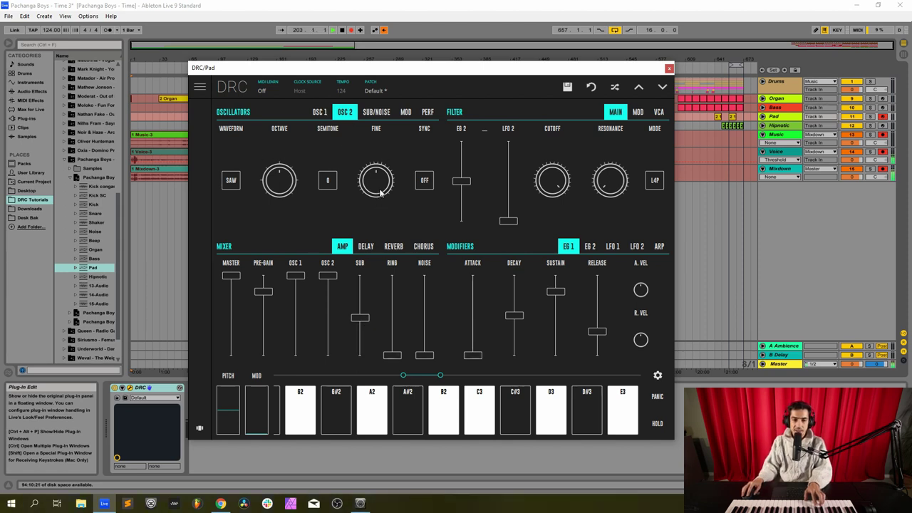
Step: Detune oscillator 2 slightly upward with its fine tuning
mouse_move(381, 194)
left_click_drag(382, 194, 398, 186)
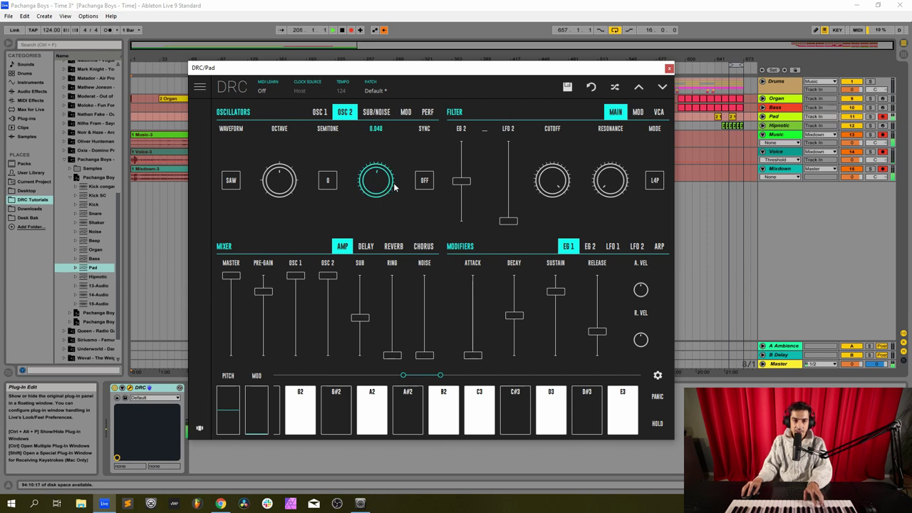
double_click(395, 187)
Step: Set the pad's sub oscillator to a sine wave and lower the filter cutoff to about 0.82
left_click(377, 113)
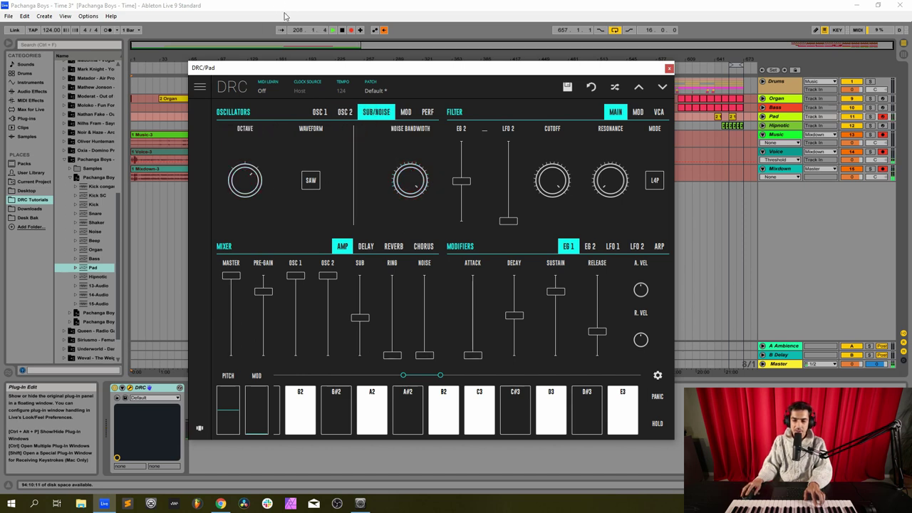
left_click(310, 181)
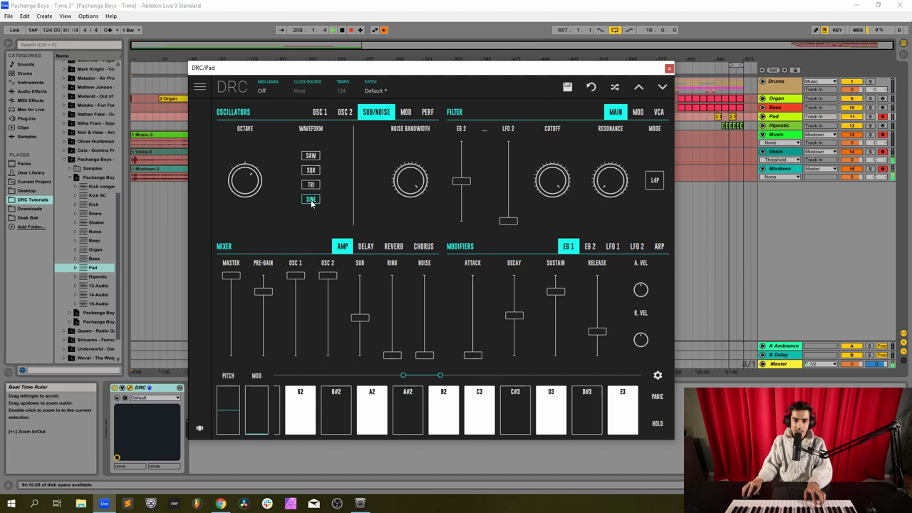
left_click(311, 200)
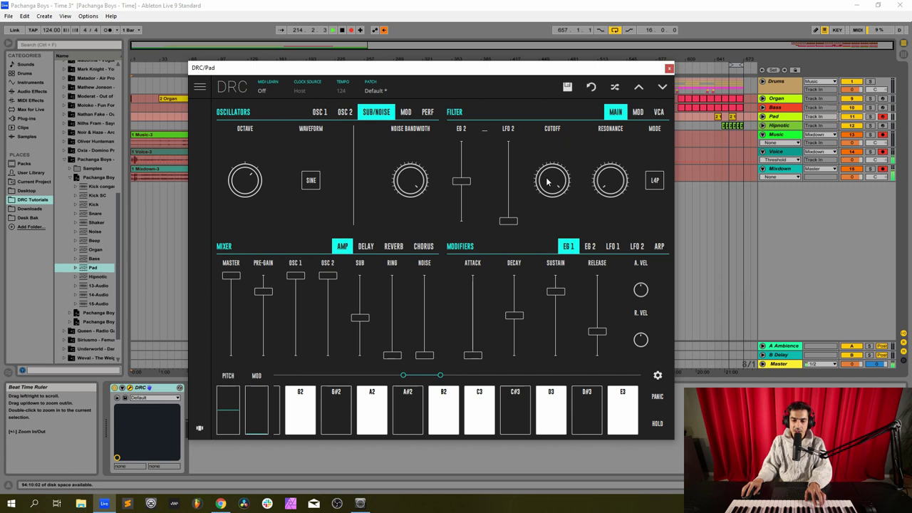
left_click_drag(547, 183, 550, 205)
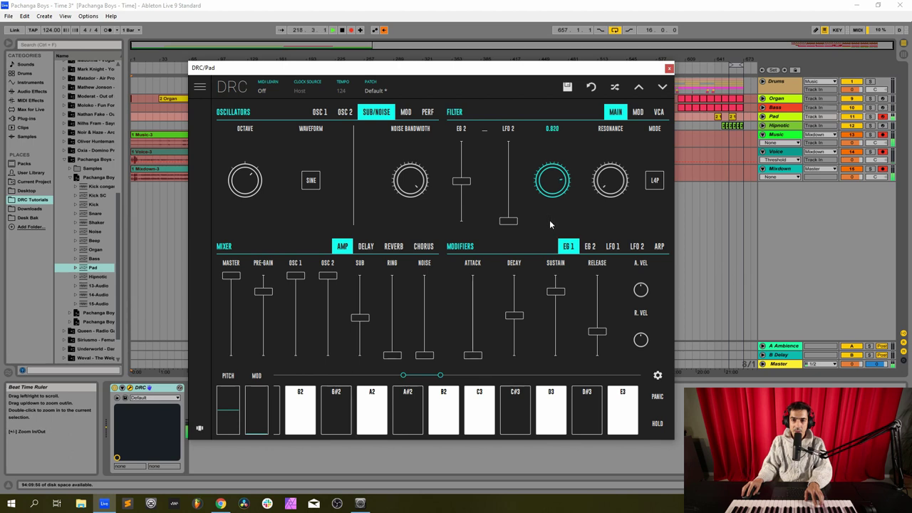
left_click_drag(551, 221, 557, 219)
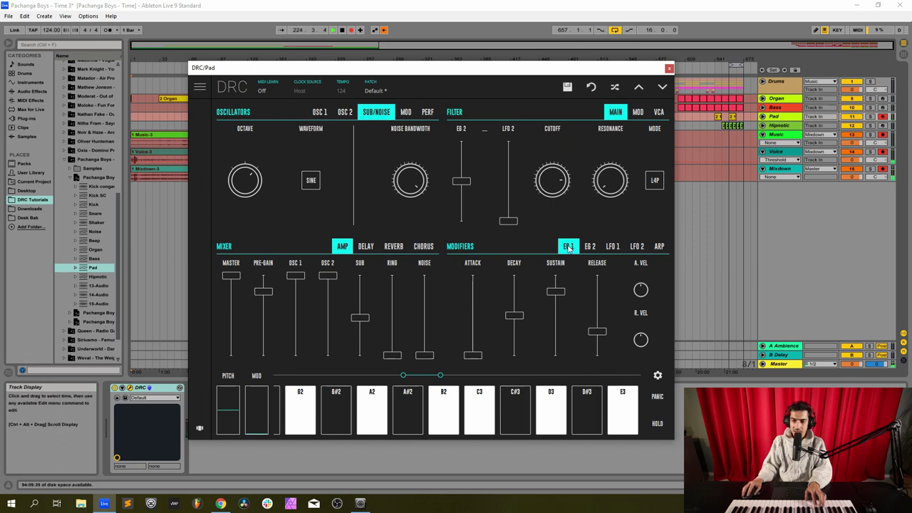
Step: Set the attack and sustain of envelope EG 1 to maximum and raise its release to nearly full
left_click_drag(473, 355, 472, 275)
left_click_drag(557, 288, 556, 276)
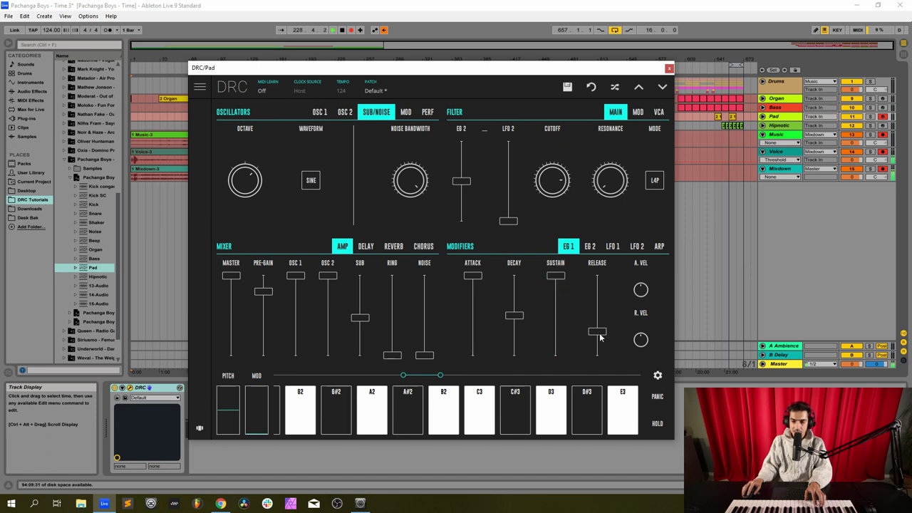
left_click_drag(595, 299, 613, 295)
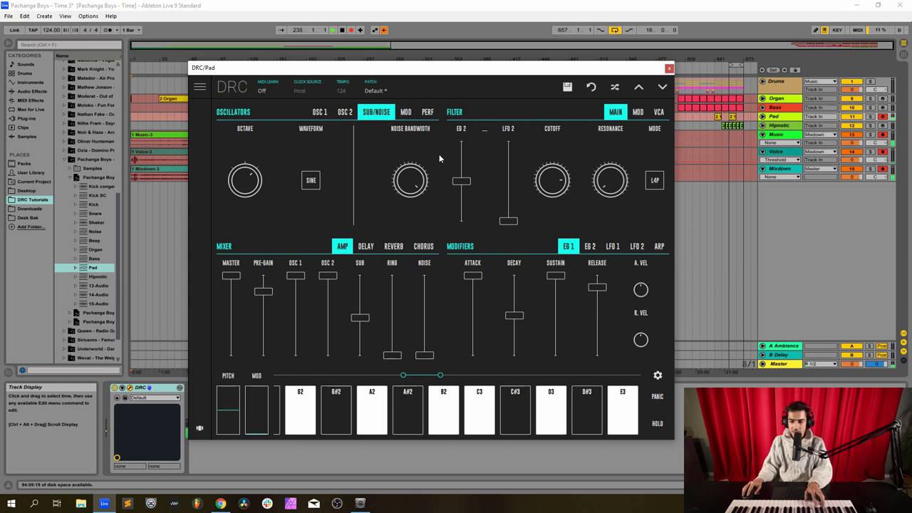
Step: Raise the pad's reverb amount to just under half and its decay to about three quarters, and close the plug-in window
left_click(586, 246)
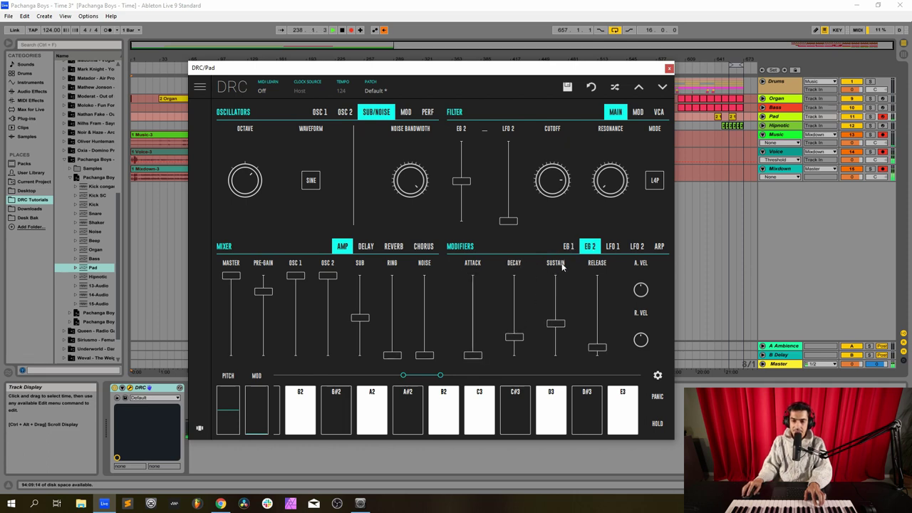
mouse_move(602, 262)
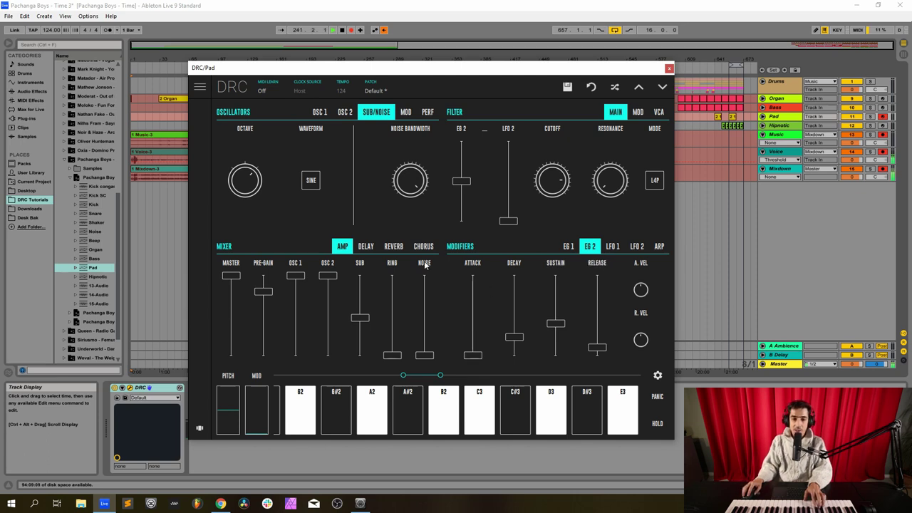
left_click(394, 246)
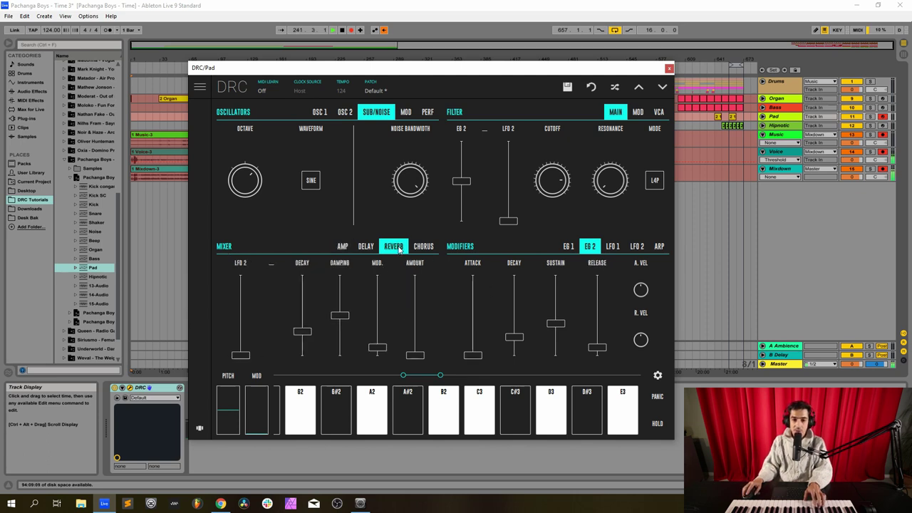
left_click(417, 327)
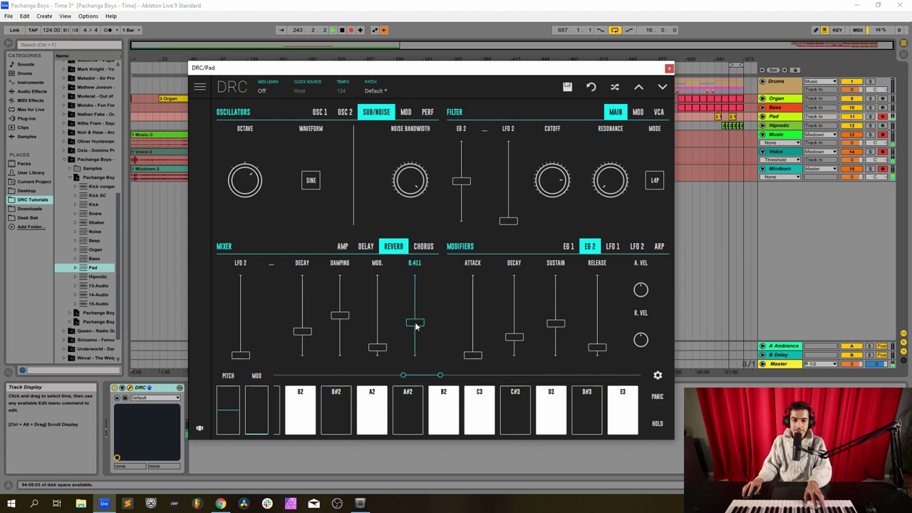
left_click_drag(419, 326, 426, 322)
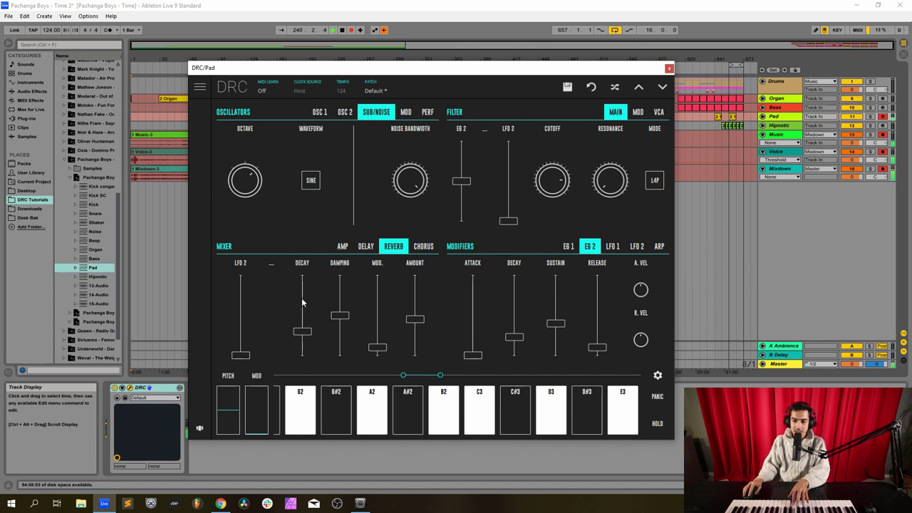
left_click_drag(301, 303, 313, 296)
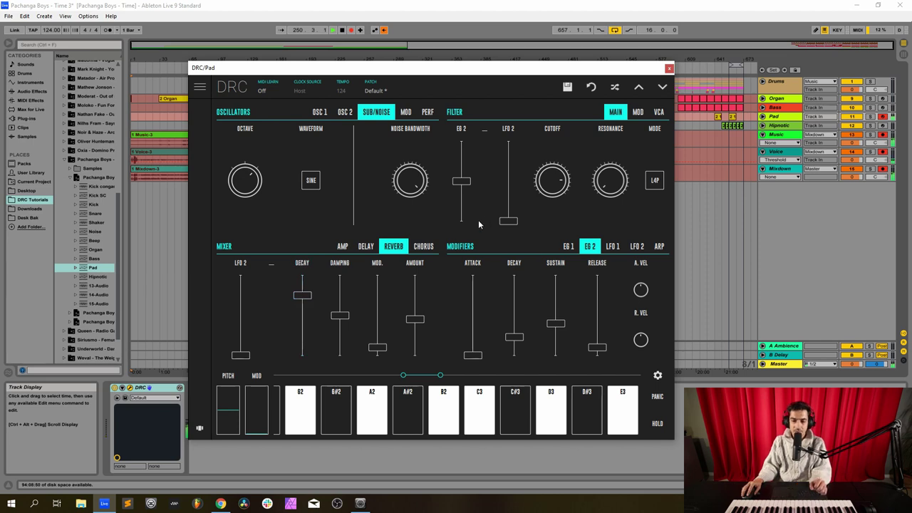
left_click(669, 69)
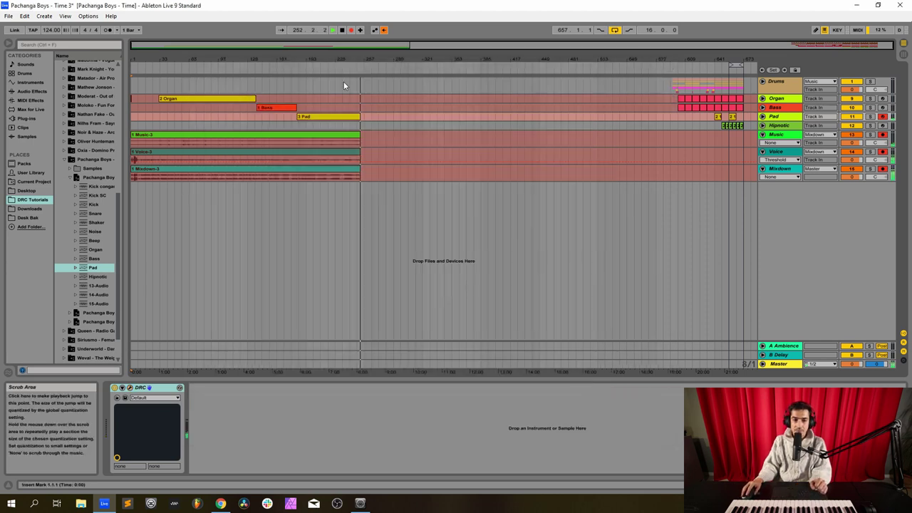
Step: Select the Hipnotic track and arm it for recording in place of the Pad track
left_click(780, 126)
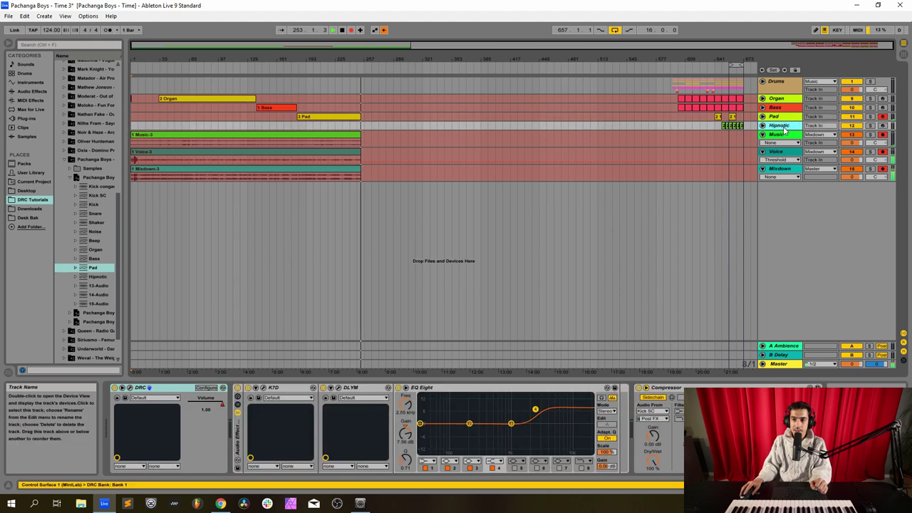
left_click(881, 125)
left_click(883, 125)
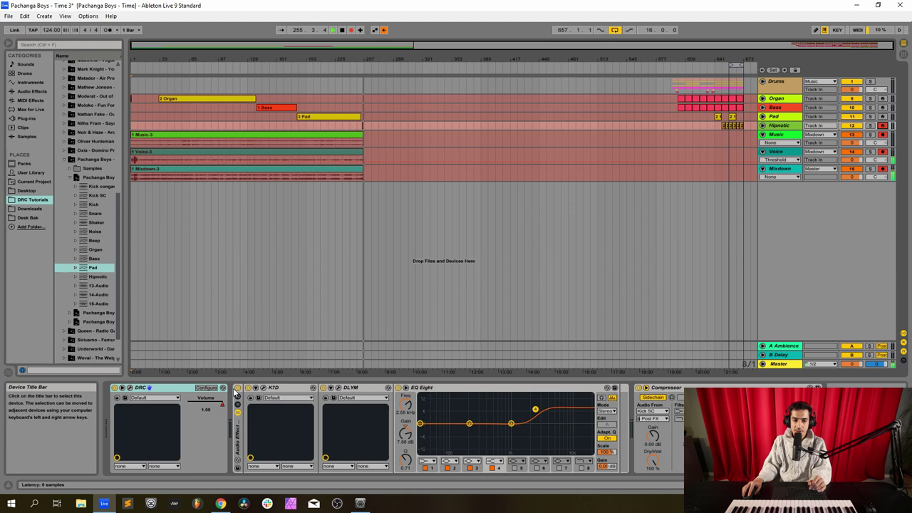
Step: With the Hipnotic track's audio effect rack bypassed, open its DRC plug-in and load the factory patch Default
left_click(140, 388)
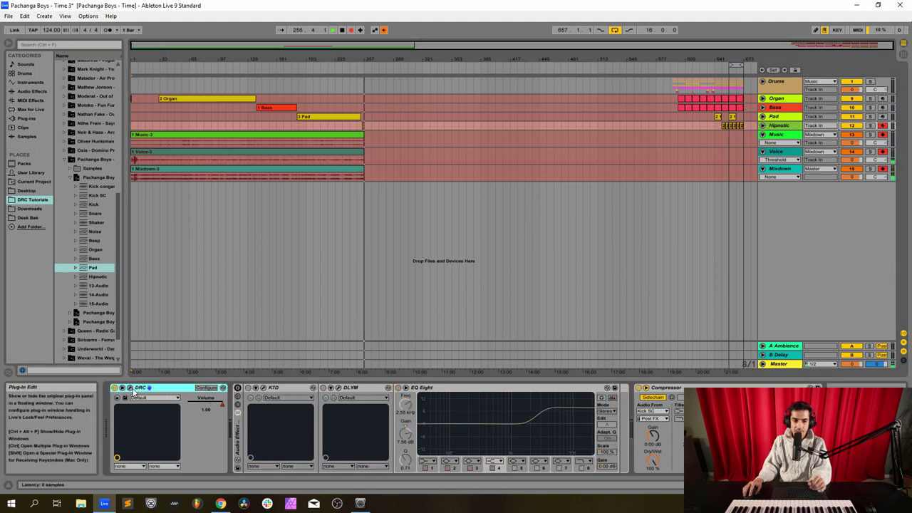
left_click(131, 389)
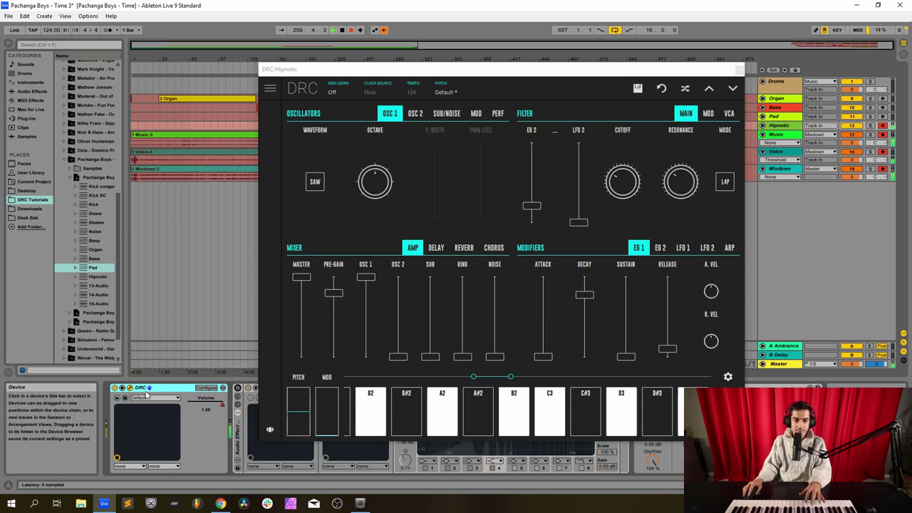
left_click(462, 91)
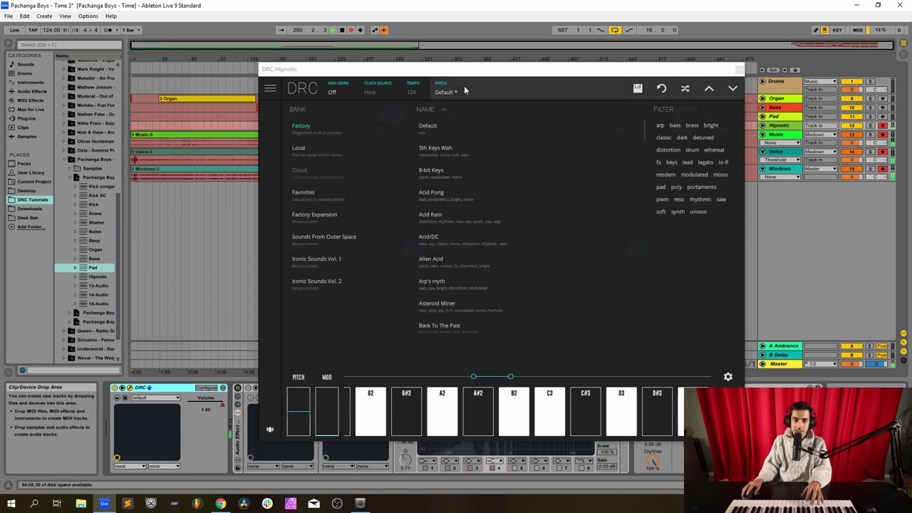
left_click(436, 132)
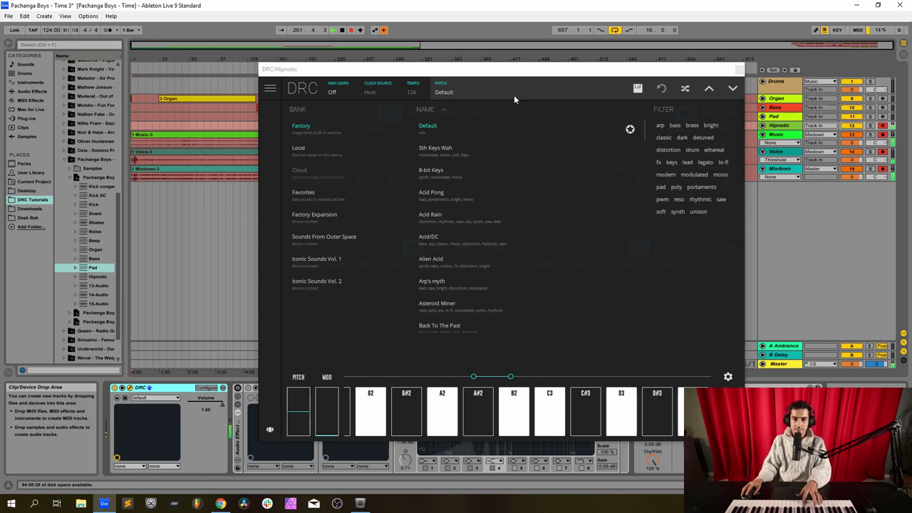
left_click(478, 91)
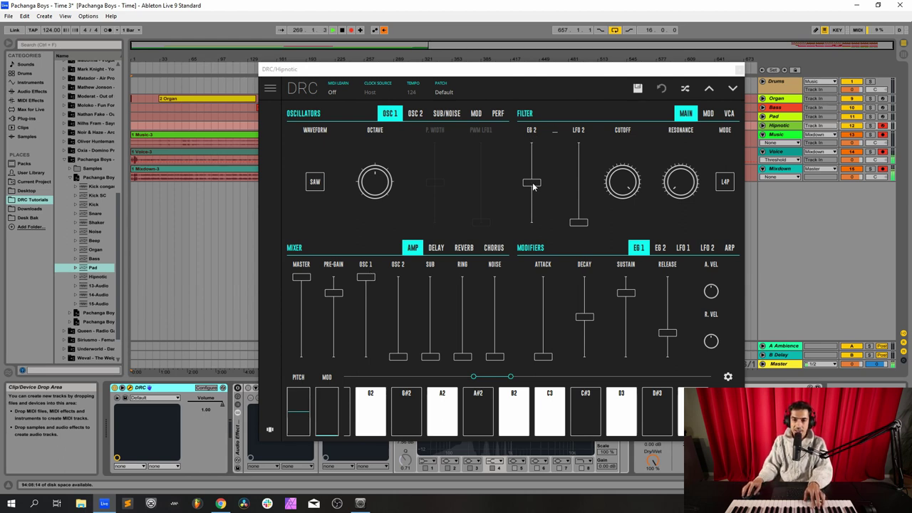
Step: Lower the filter's EG 2 amount to about a fifth of its range, with cutoff about 0.31 and resonance about 0.32
left_click_drag(532, 183, 534, 208)
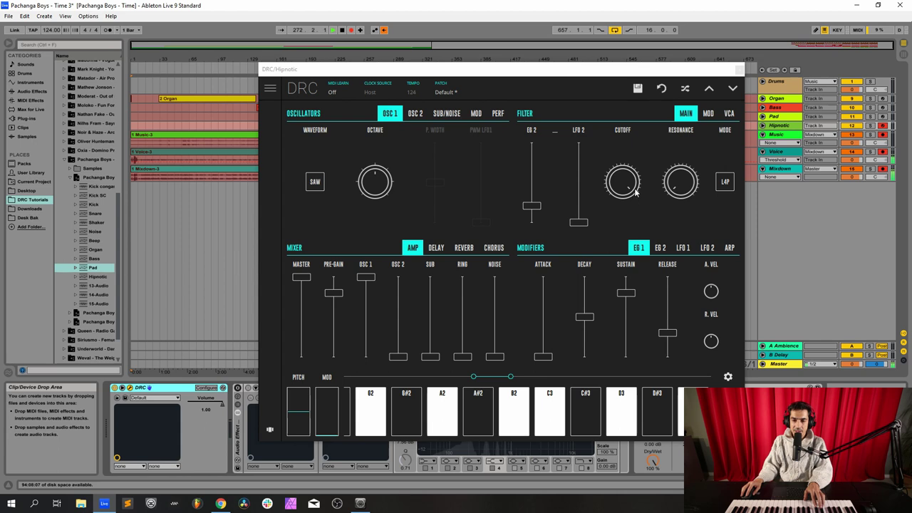
left_click_drag(634, 194, 629, 162)
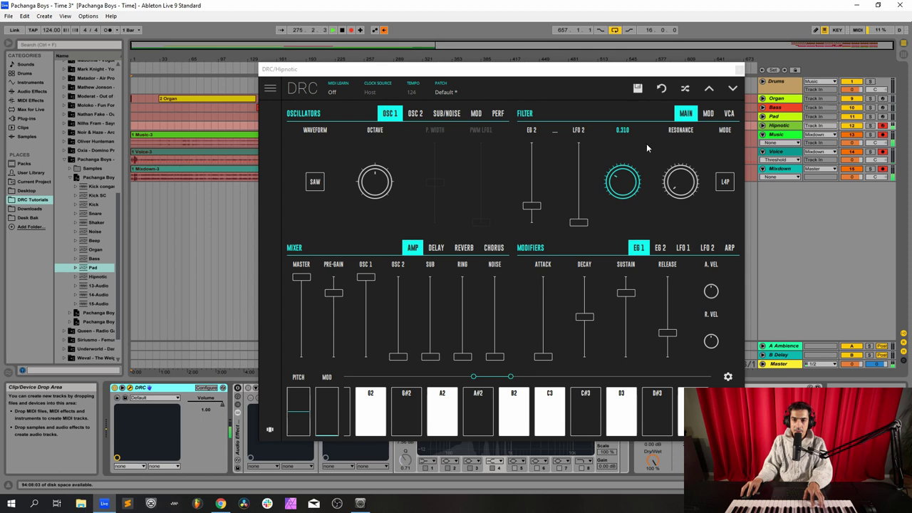
left_click_drag(647, 146, 647, 145)
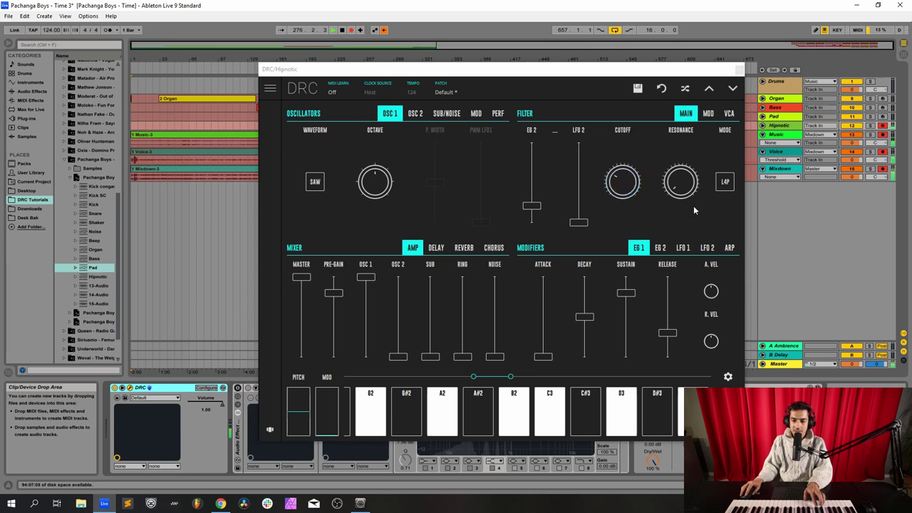
left_click_drag(688, 191, 676, 160)
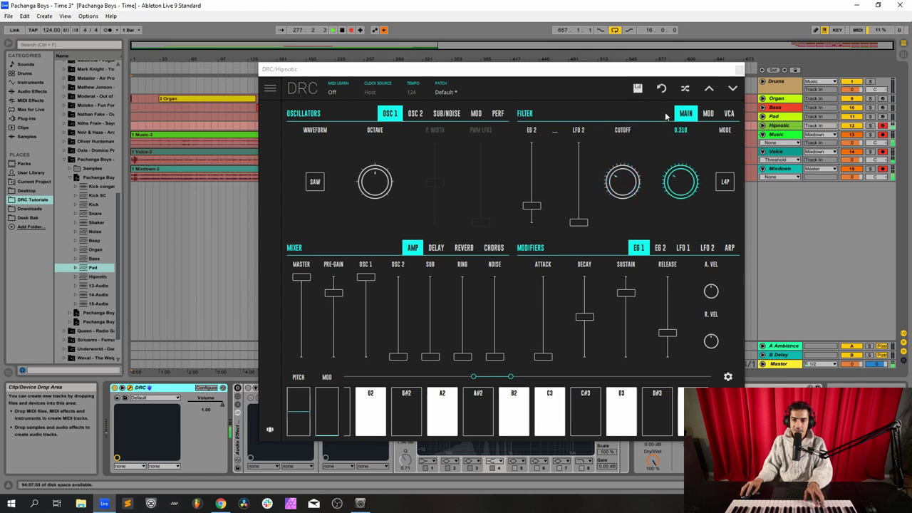
left_click_drag(666, 116, 668, 110)
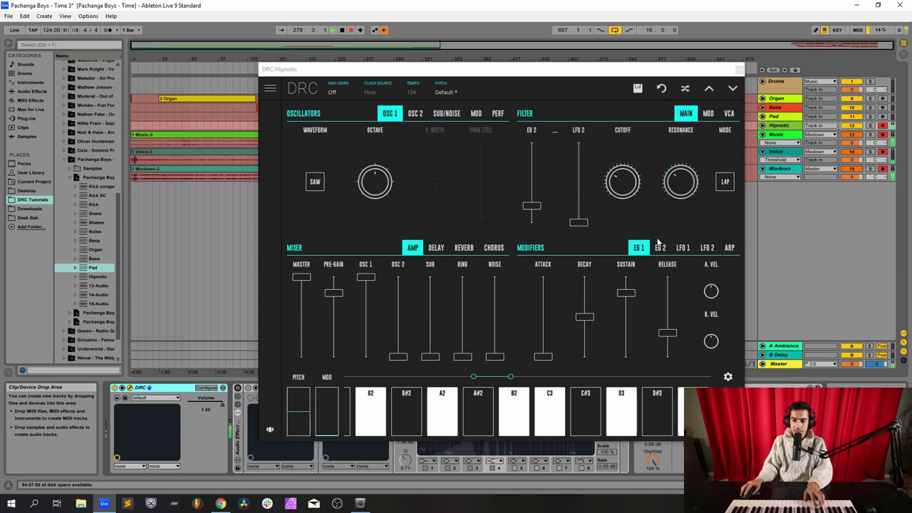
Step: Raise the filter's velocity modulation slightly above centre and the VCA's velocity modulation to maximum
left_click(707, 114)
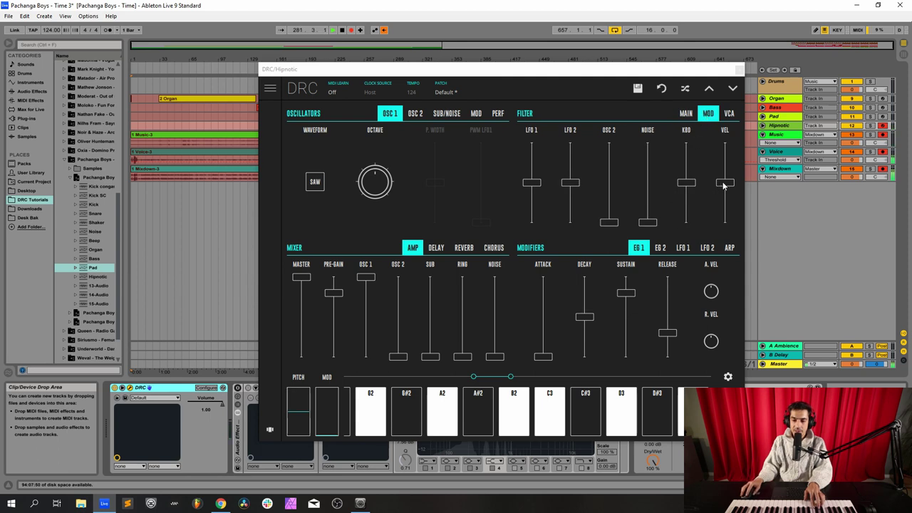
left_click_drag(724, 183, 725, 181)
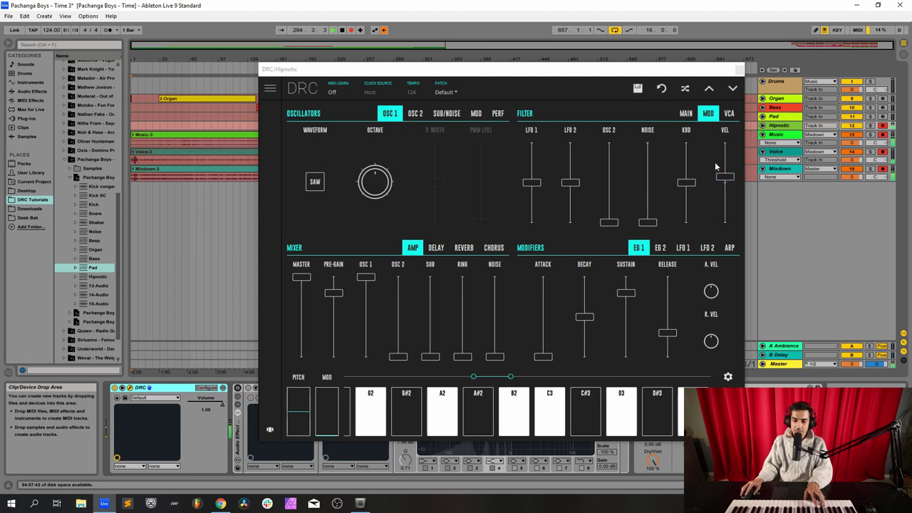
left_click(729, 114)
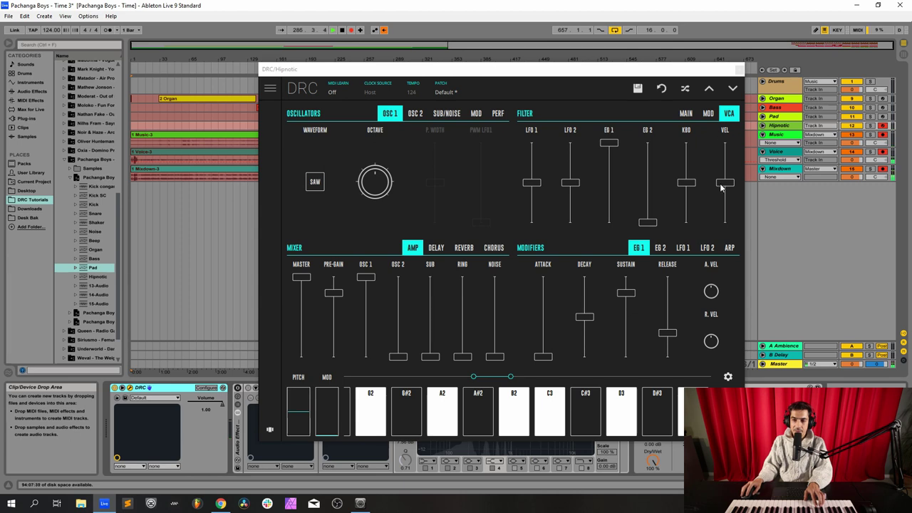
left_click(709, 114)
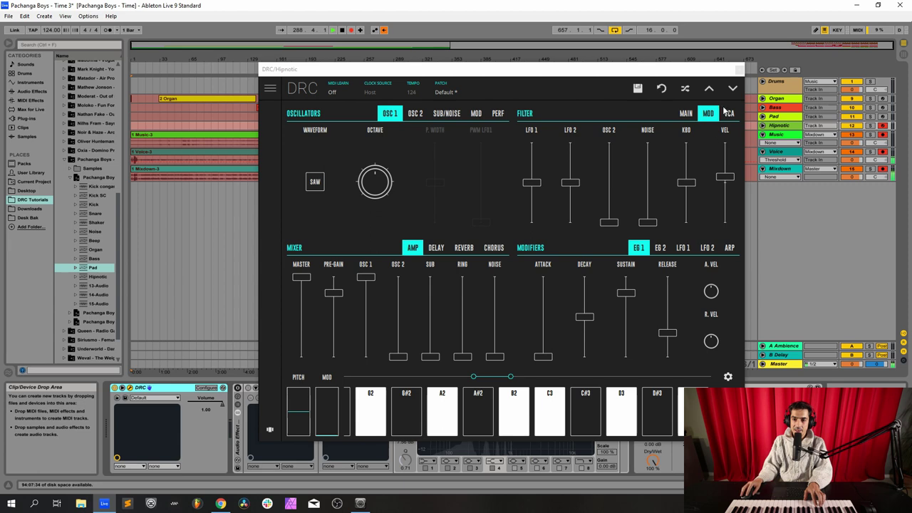
left_click(727, 114)
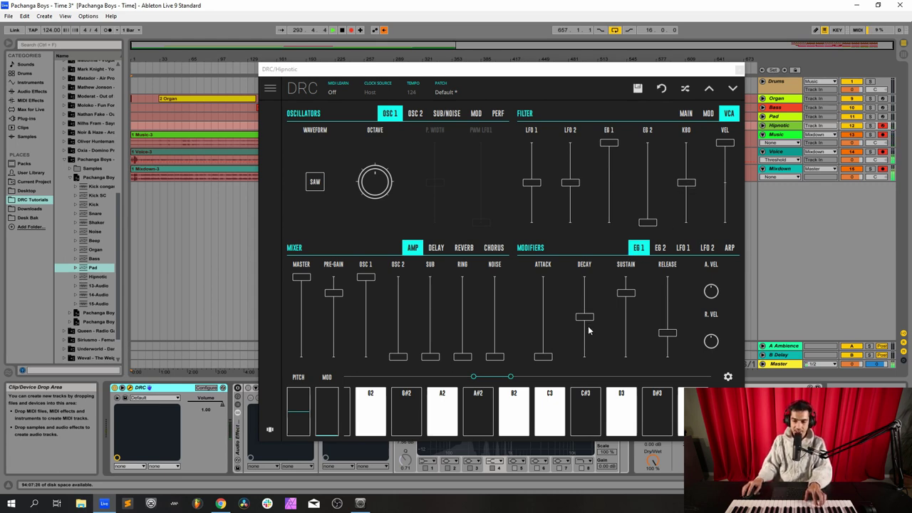
Step: Set envelope EG 1 to a decay of about 80 percent, zero sustain and a release of about 10 percent
left_click_drag(590, 322, 626, 356)
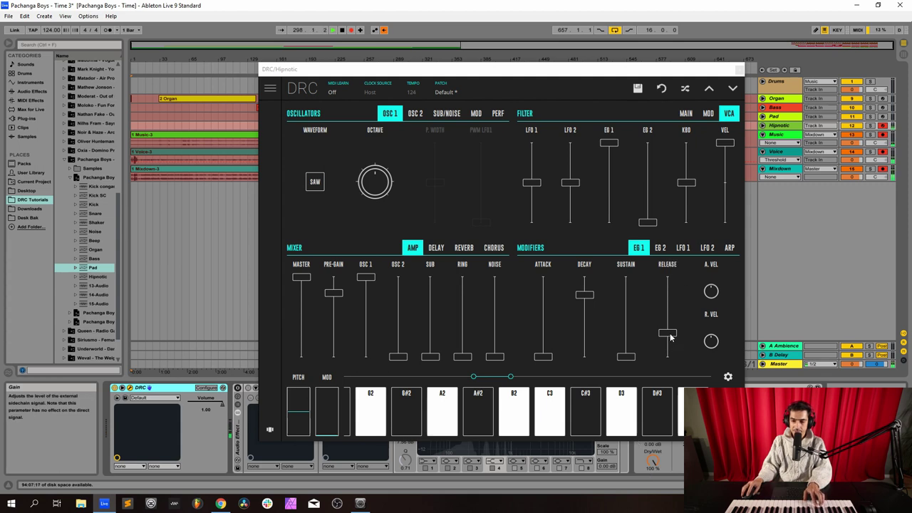
left_click_drag(669, 333, 669, 351)
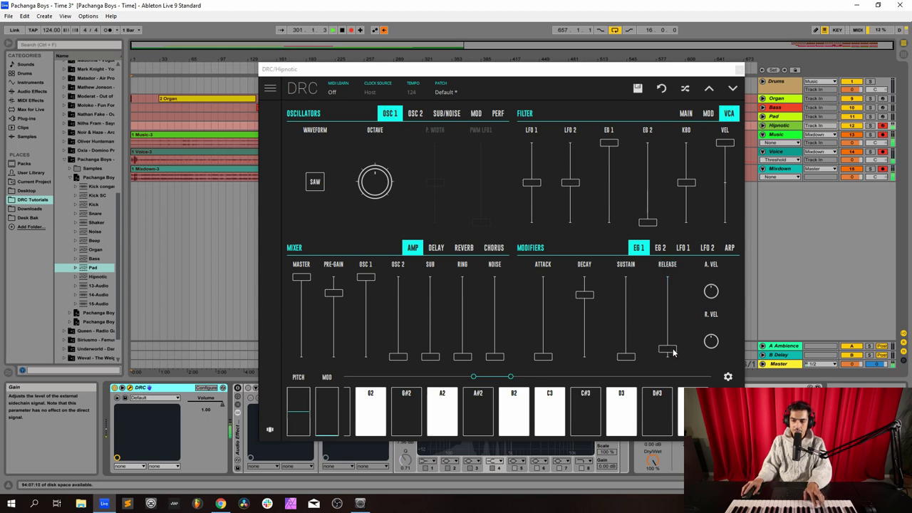
Step: Set envelope EG 2's decay to just under half, sustain to zero and release to nearly two thirds, and close the plug-in
left_click(660, 248)
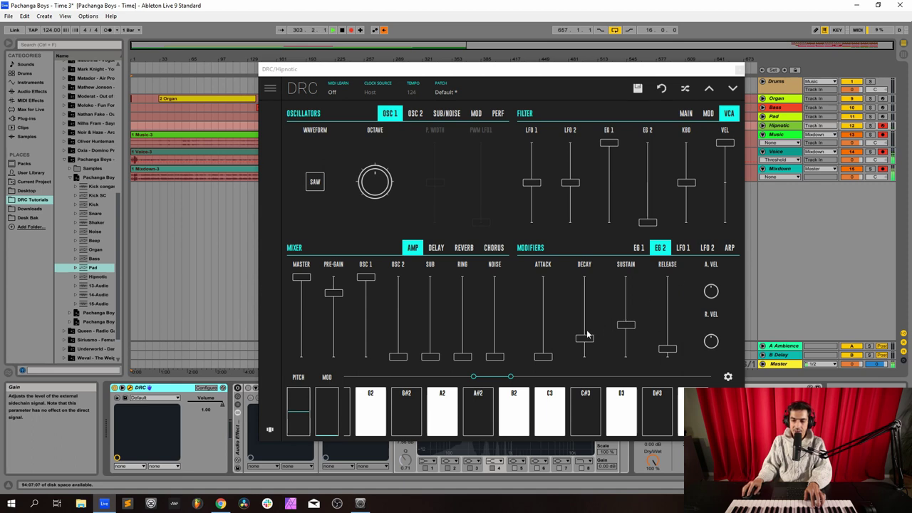
left_click_drag(585, 325, 590, 325)
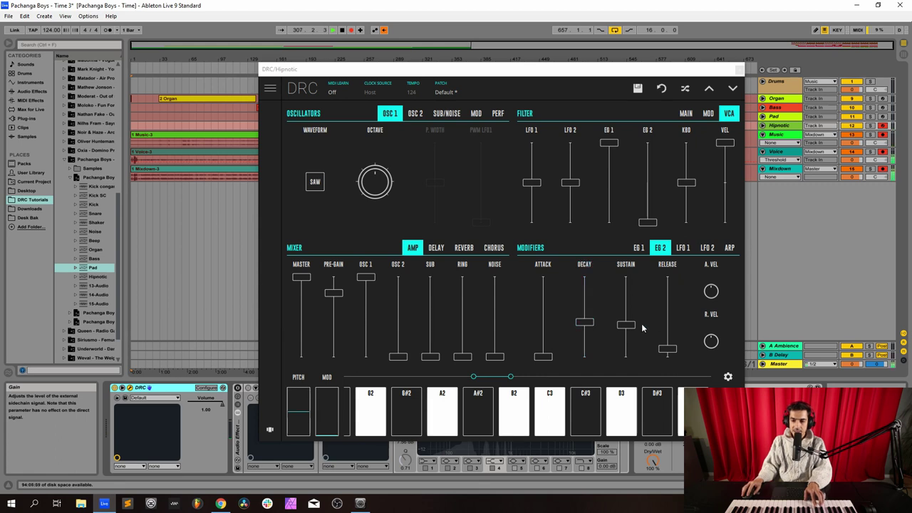
left_click_drag(626, 325, 627, 358)
left_click_drag(669, 326, 681, 310)
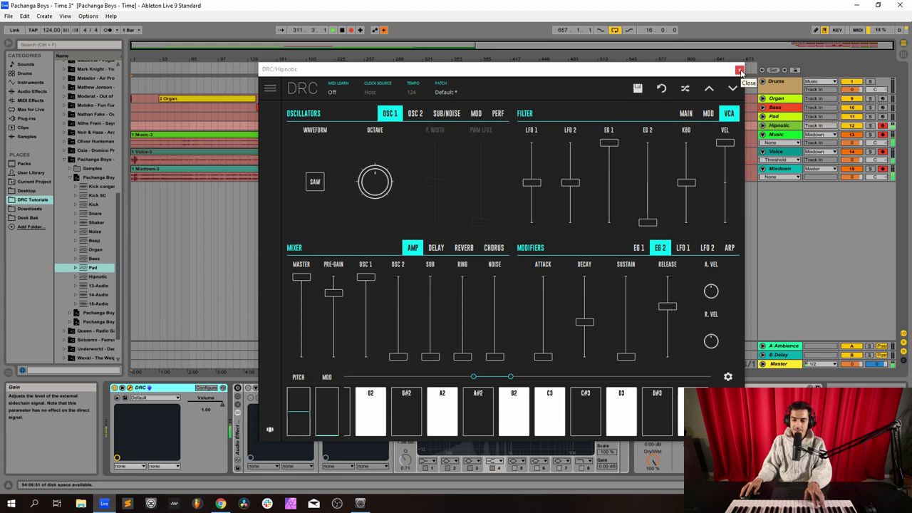
left_click(739, 72)
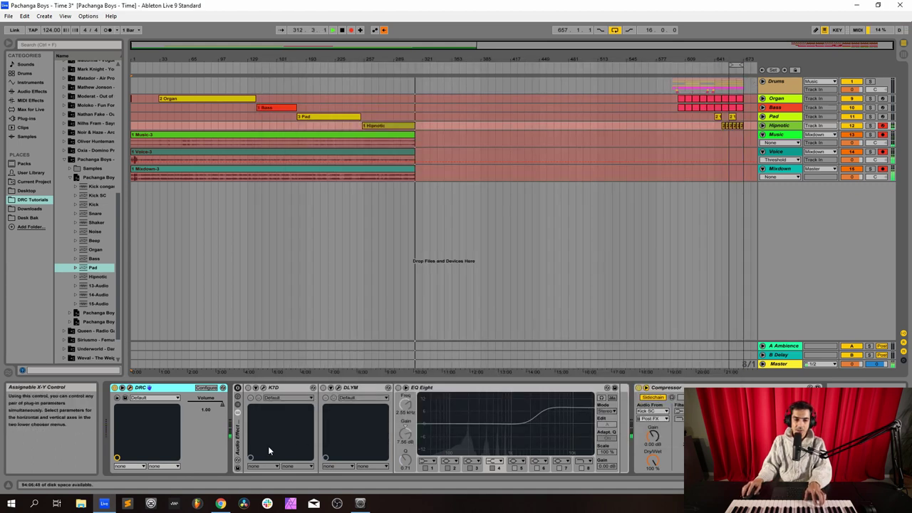
Step: Turn the Hipnotic track's audio effect rack back on with K7D and DLYM bypassed, and select EQ Eight
left_click(247, 388)
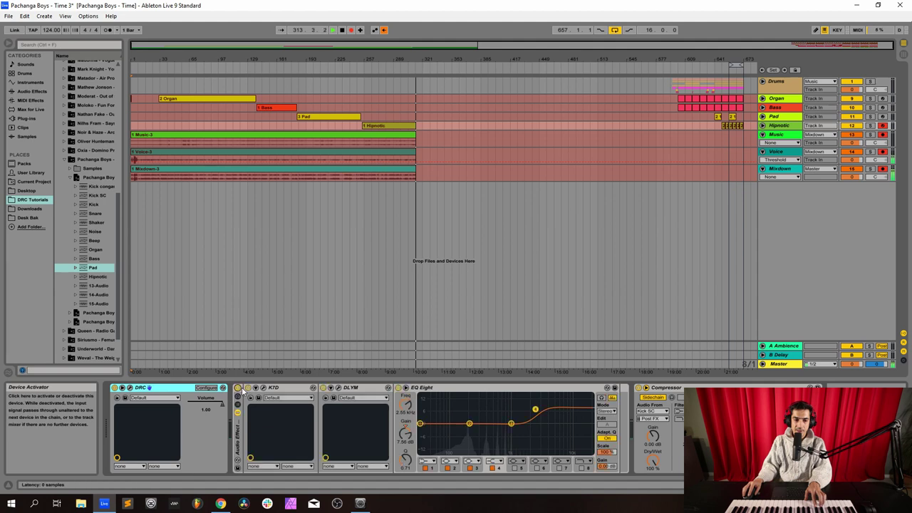
left_click(324, 390)
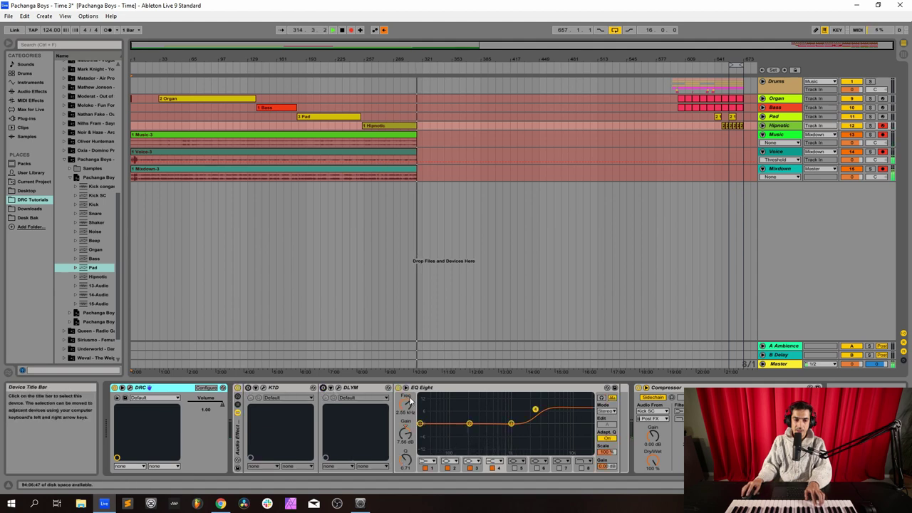
left_click(441, 389)
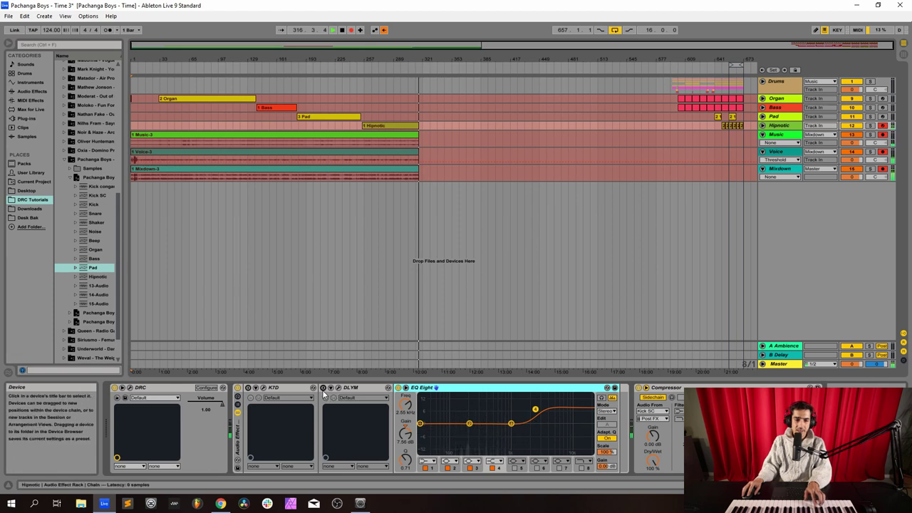
Step: Reactivate the K7D delay on the Hipnotic track, open it and show its character settings
left_click(248, 388)
left_click(263, 387)
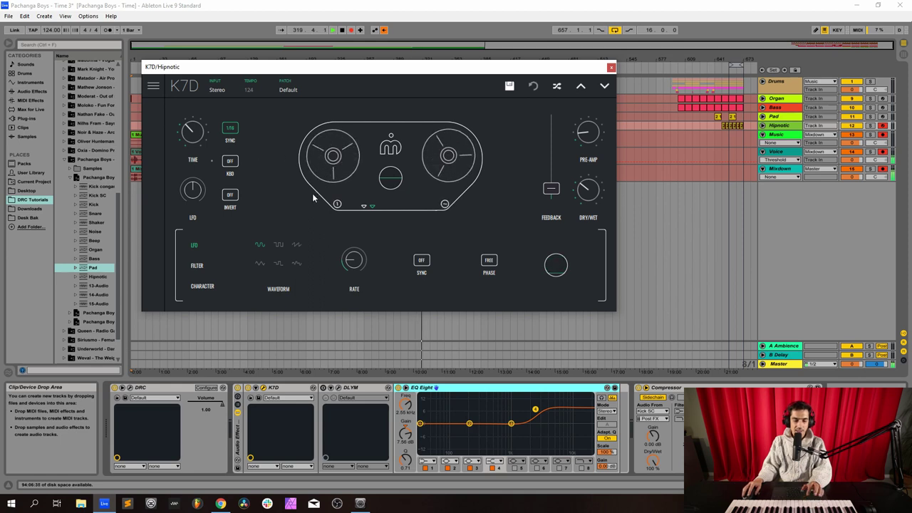
left_click(202, 286)
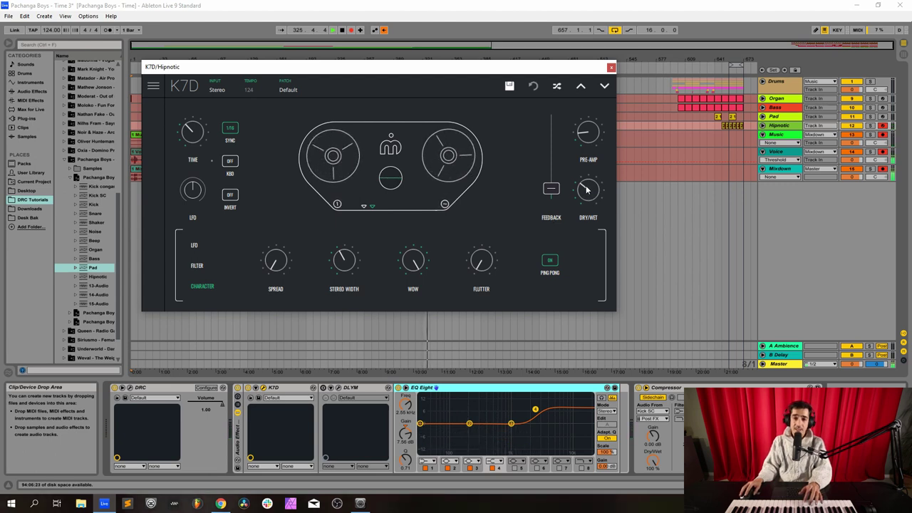
Step: Set the K7D delay's feedback to 0.147, show its lowpass and highpass filter settings, and close the plug-in
left_click(550, 188)
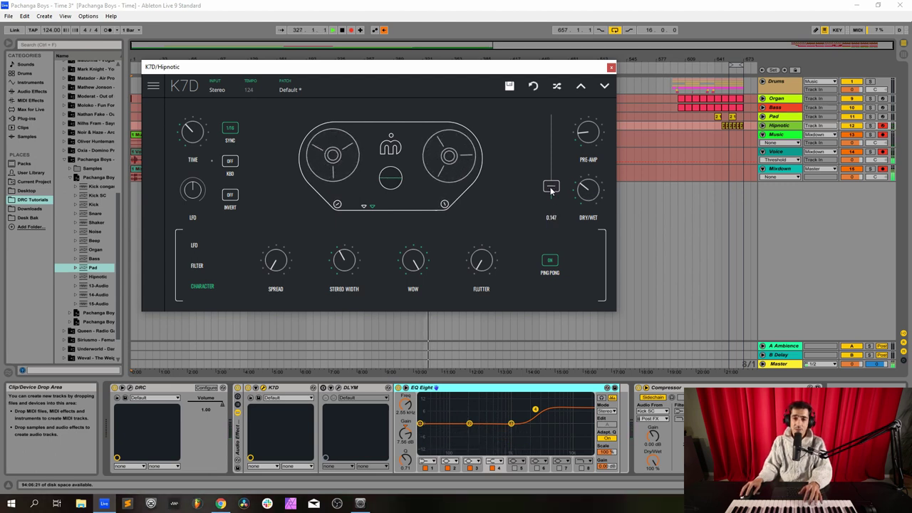
left_click(198, 265)
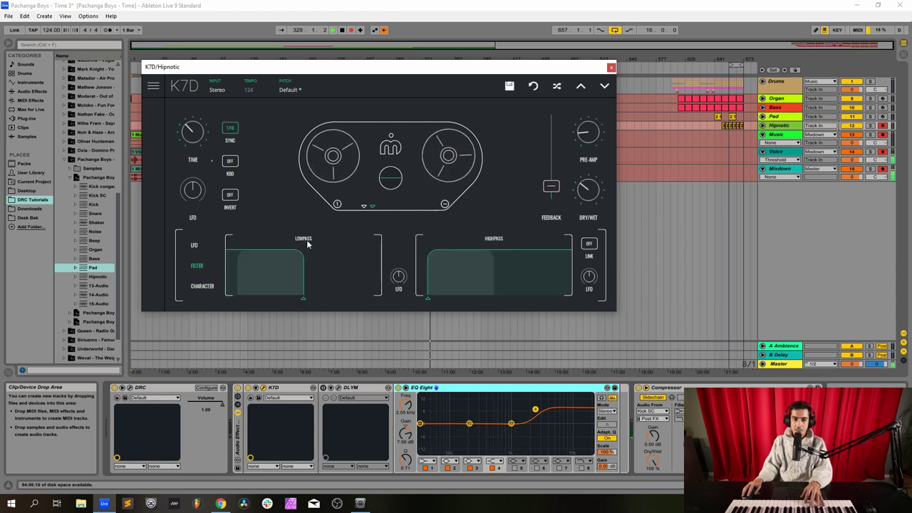
mouse_move(305, 276)
left_click_drag(304, 272, 304, 275)
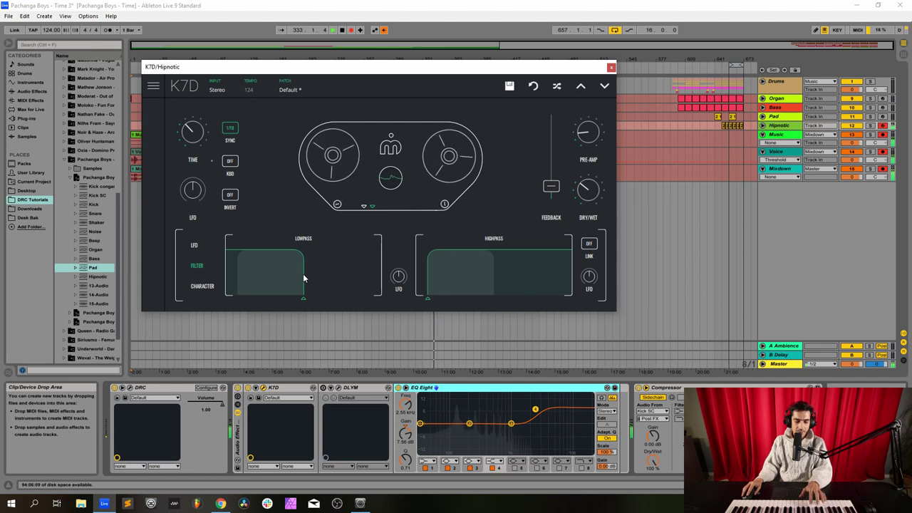
left_click(610, 67)
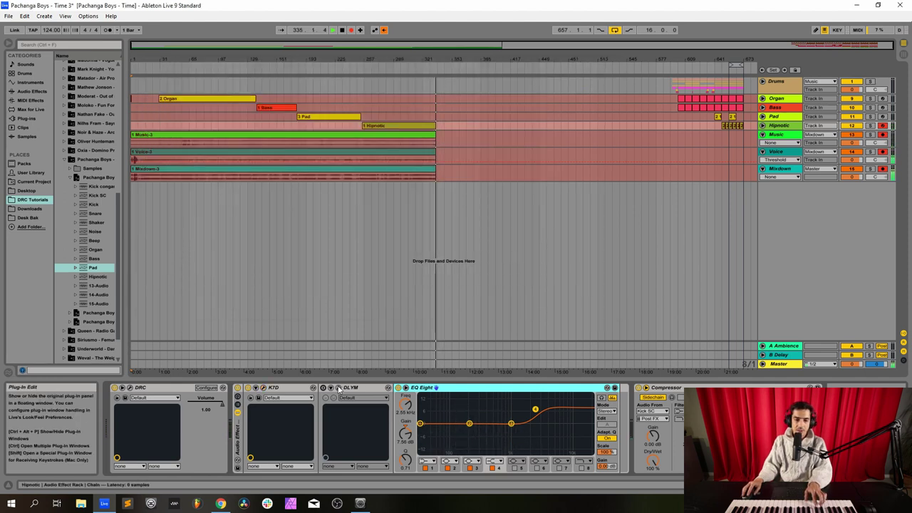
Step: Open and activate DLYM on the Hipnotic track, go over its time and rate controls, and close the plug-in
left_click(339, 388)
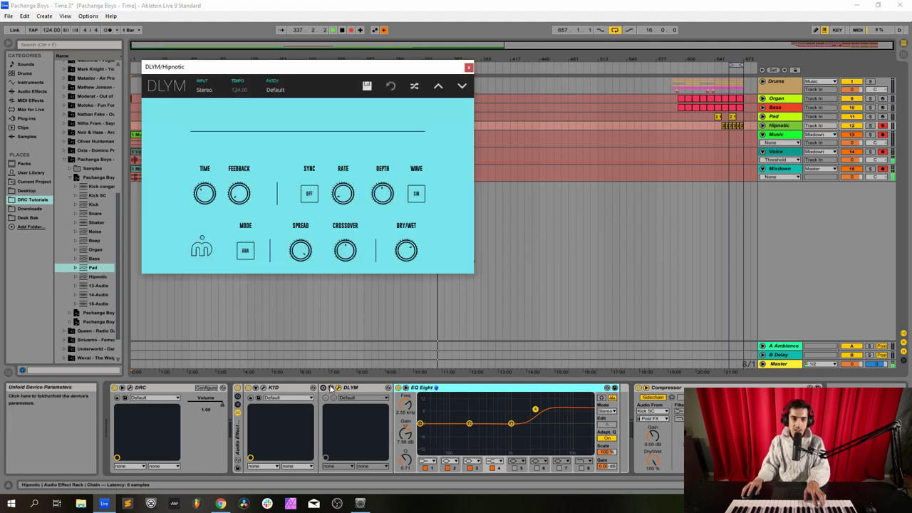
left_click(323, 387)
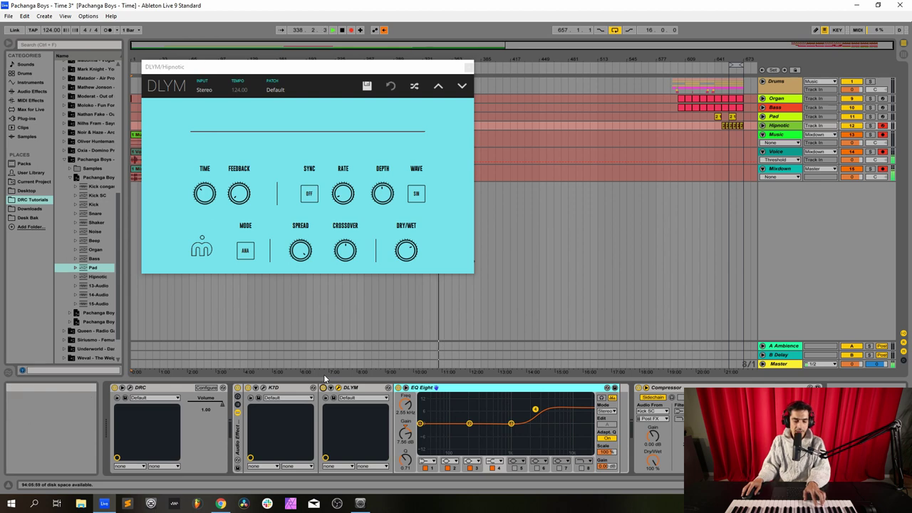
left_click_drag(204, 191, 205, 197)
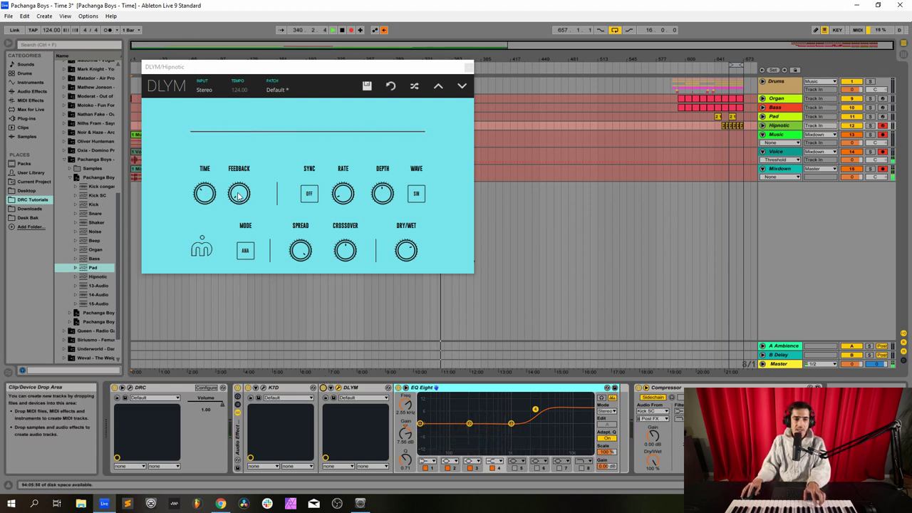
left_click_drag(353, 196, 347, 194)
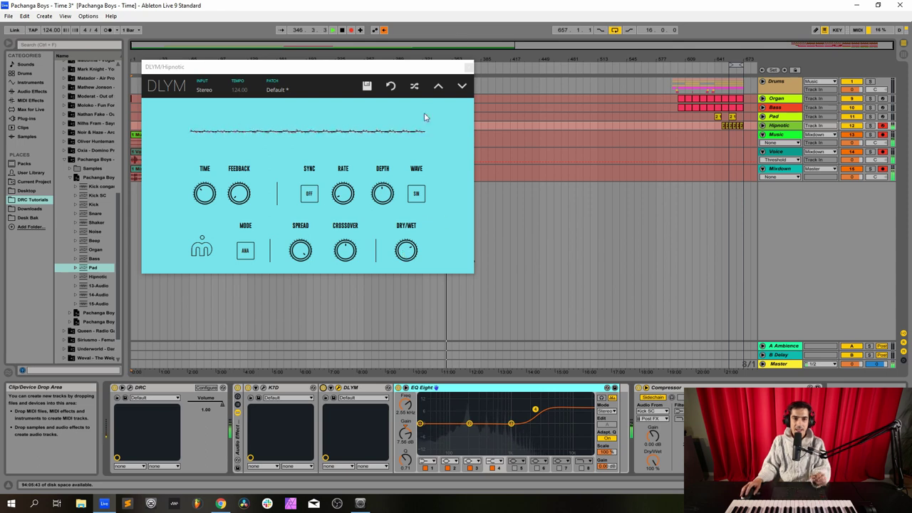
left_click(468, 68)
Step: Move the 80-bar arrangement section at the end of the timeline to start at bar 361, pausing recording during the move
left_click_drag(742, 192, 671, 73)
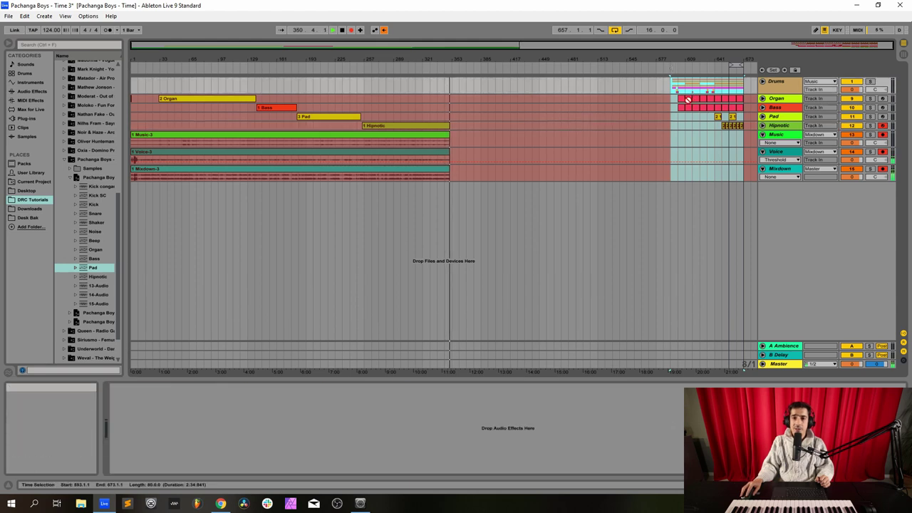
left_click(351, 30)
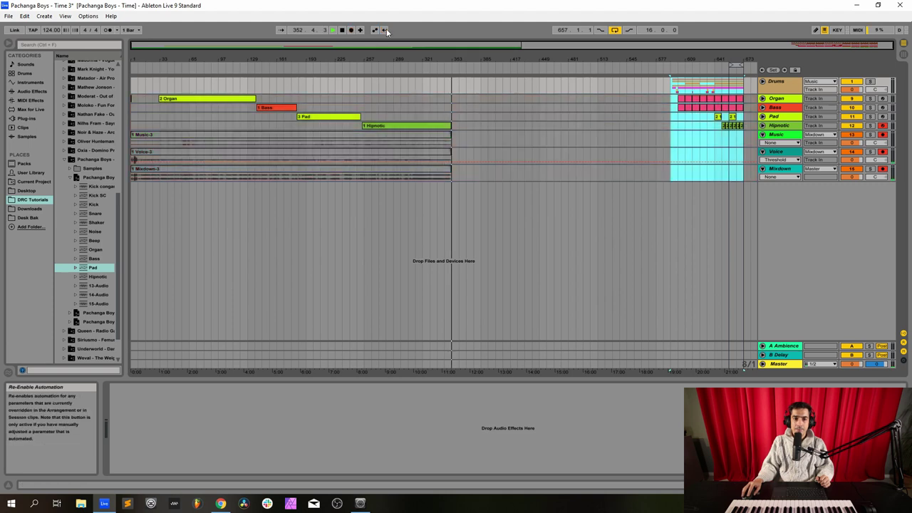
left_click_drag(696, 99, 484, 98)
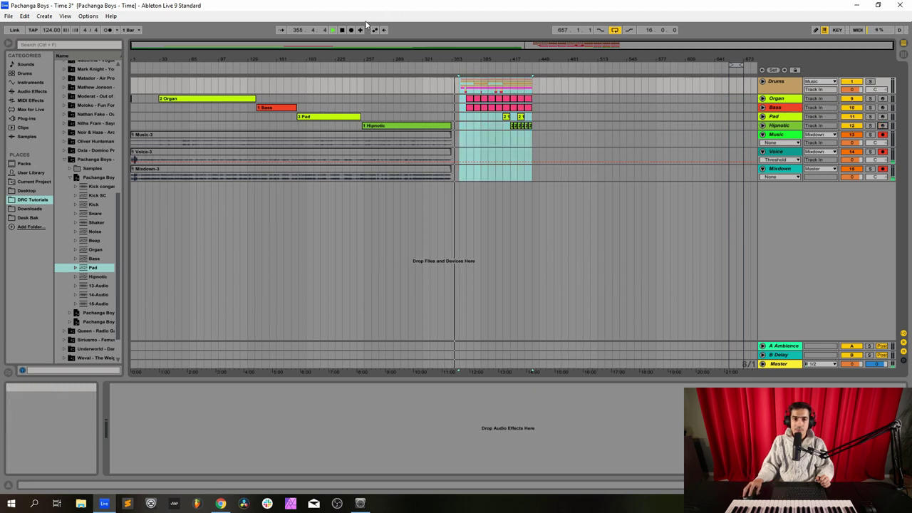
left_click(351, 29)
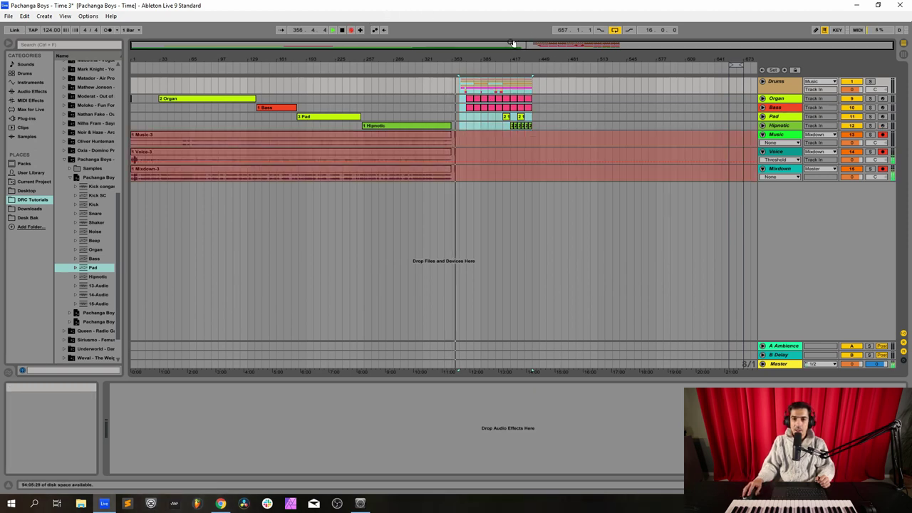
Step: Unfold the Organ track and display its DRC automation, first Osc 2 Volume and then Filter Cutoff
left_click_drag(488, 56, 455, 78)
left_click(762, 98)
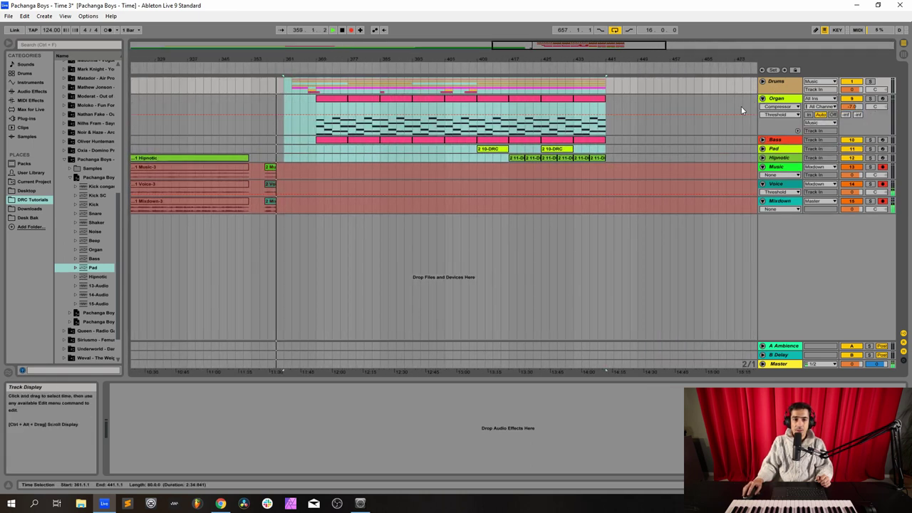
left_click(777, 106)
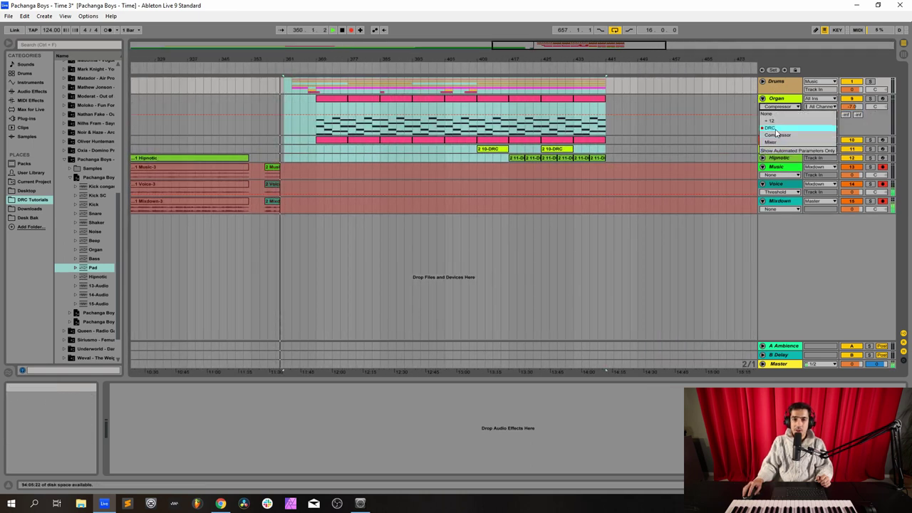
left_click(774, 115)
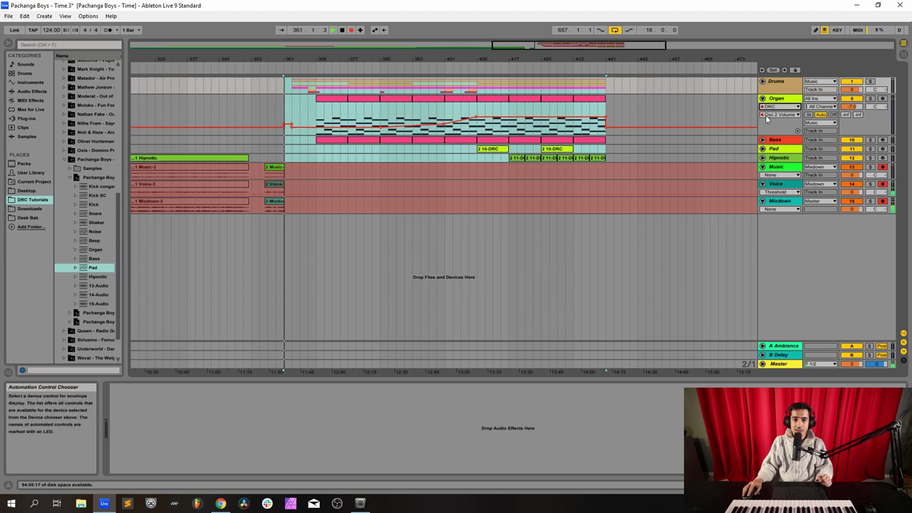
left_click(774, 115)
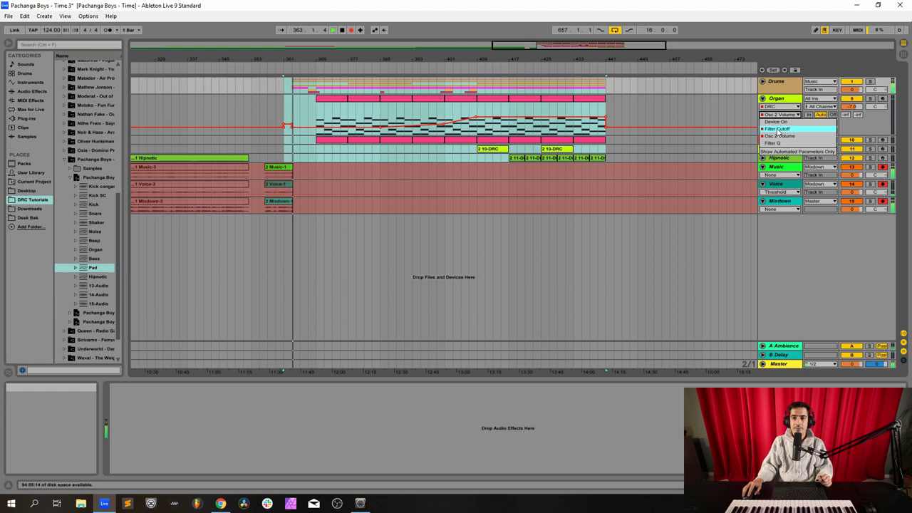
left_click(777, 129)
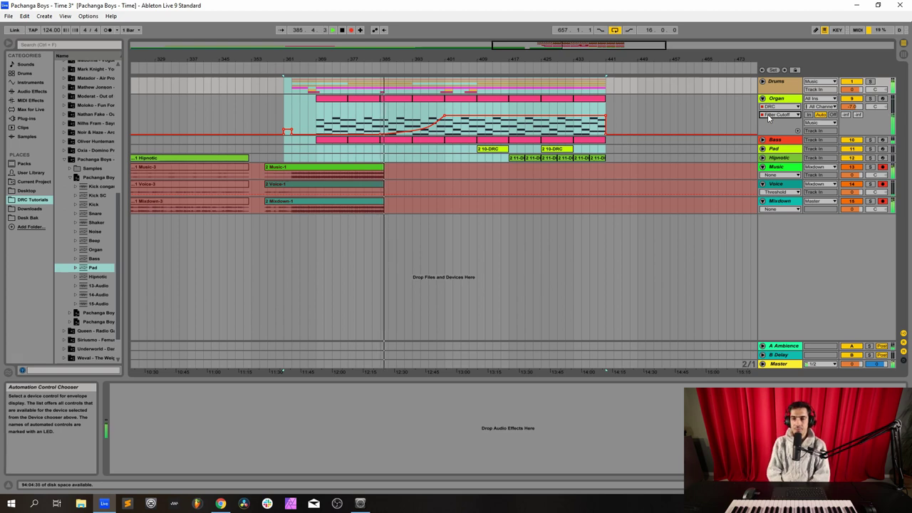
Step: Compare the Organ's Filter Cutoff and Osc 2 Volume automation curves by alternating between them, ending on Osc 2 Volume
left_click(768, 117)
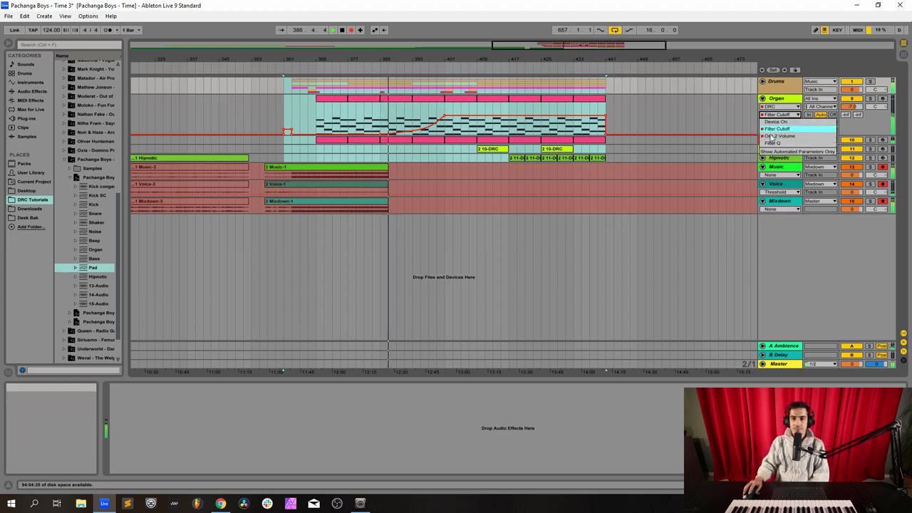
left_click(778, 136)
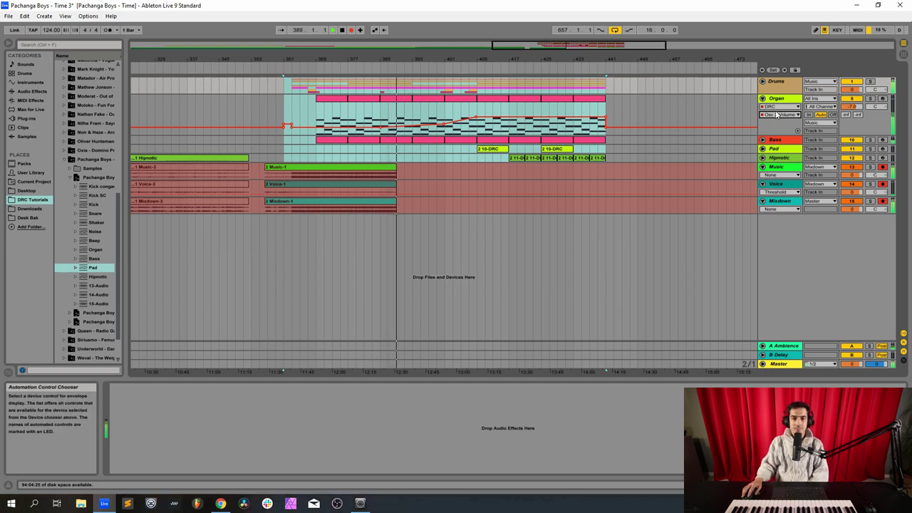
left_click(780, 115)
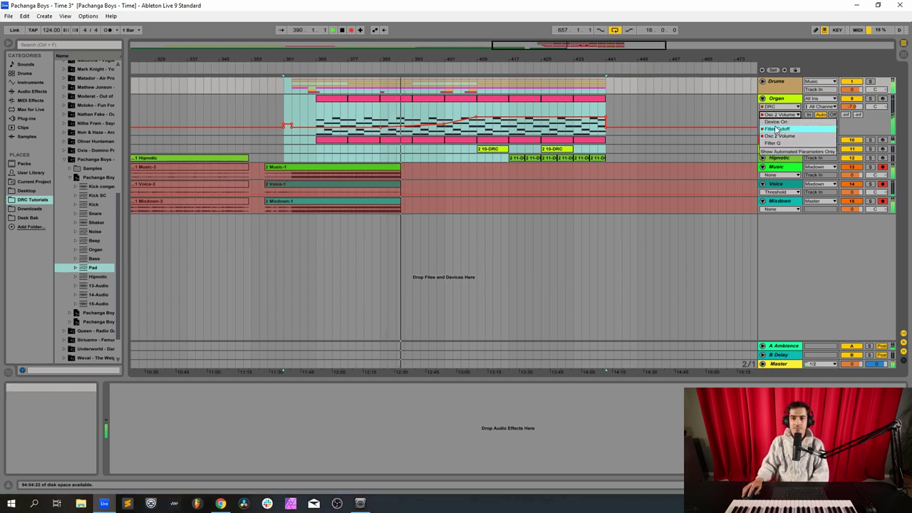
left_click(784, 134)
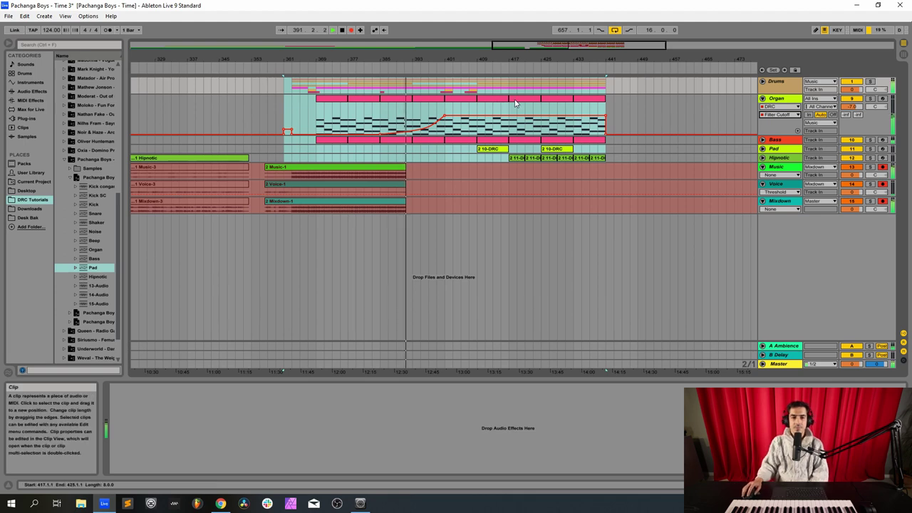
left_click(778, 115)
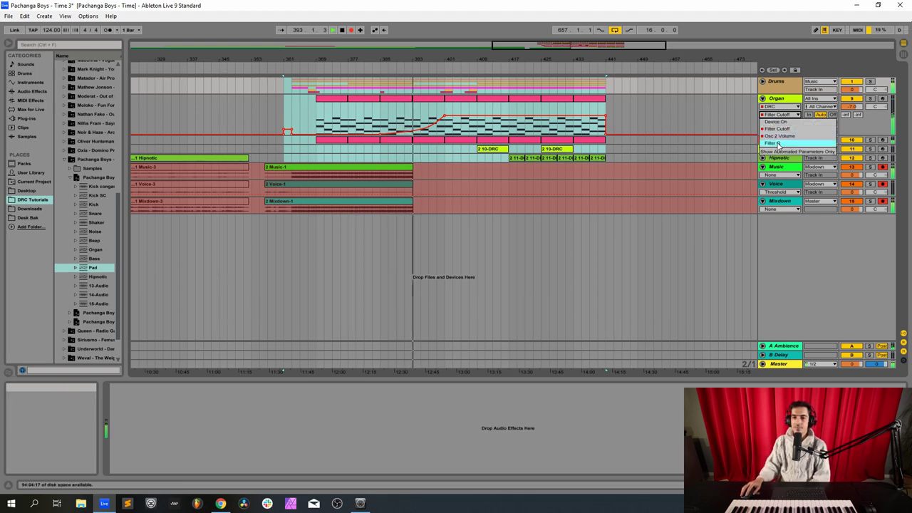
left_click(778, 136)
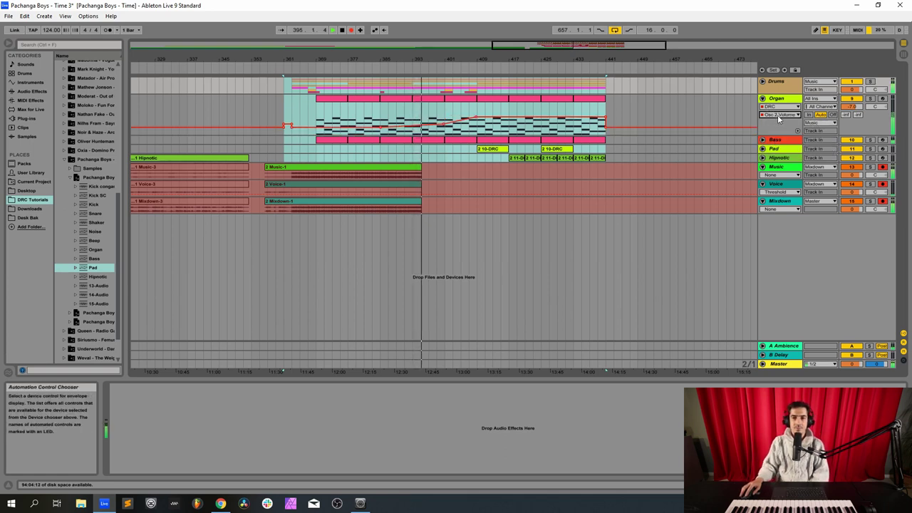
left_click(778, 115)
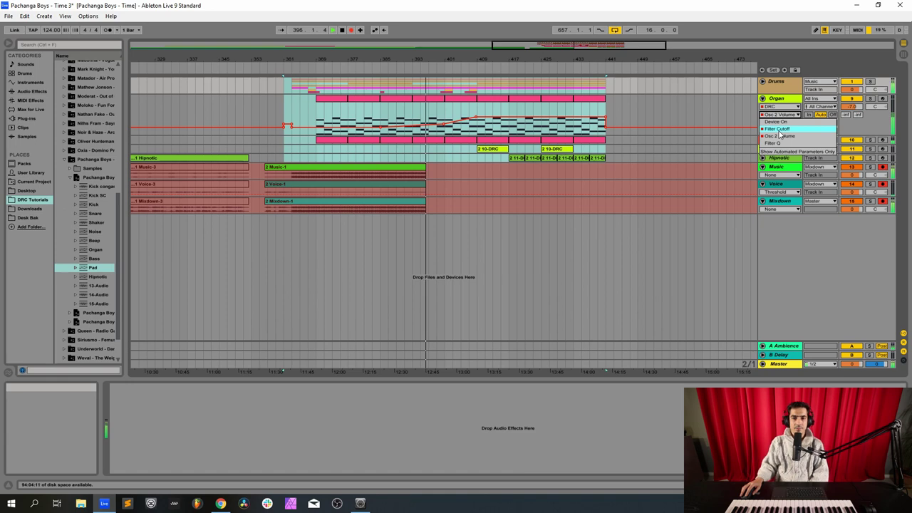
left_click(778, 130)
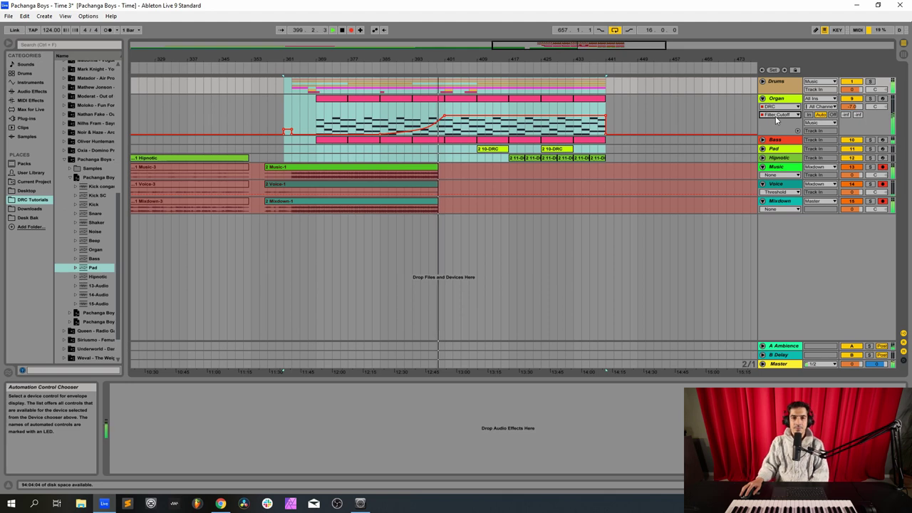
left_click(776, 116)
left_click(780, 136)
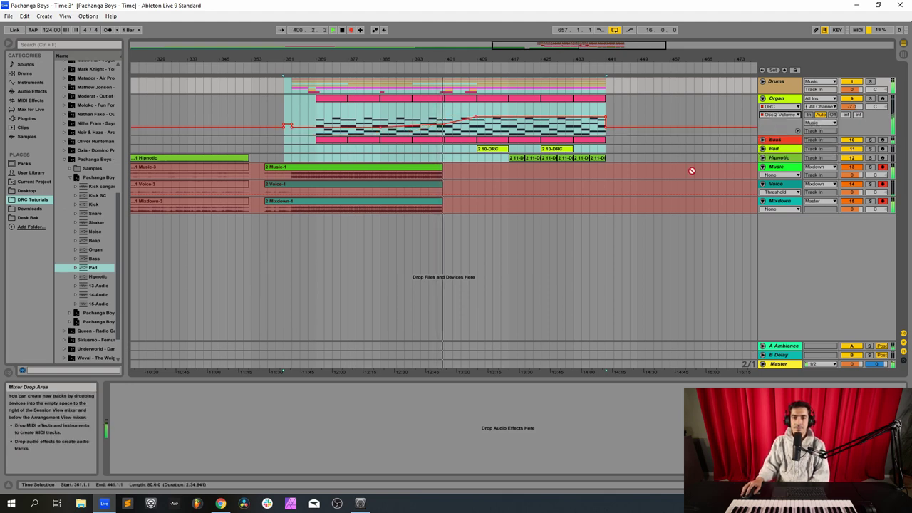